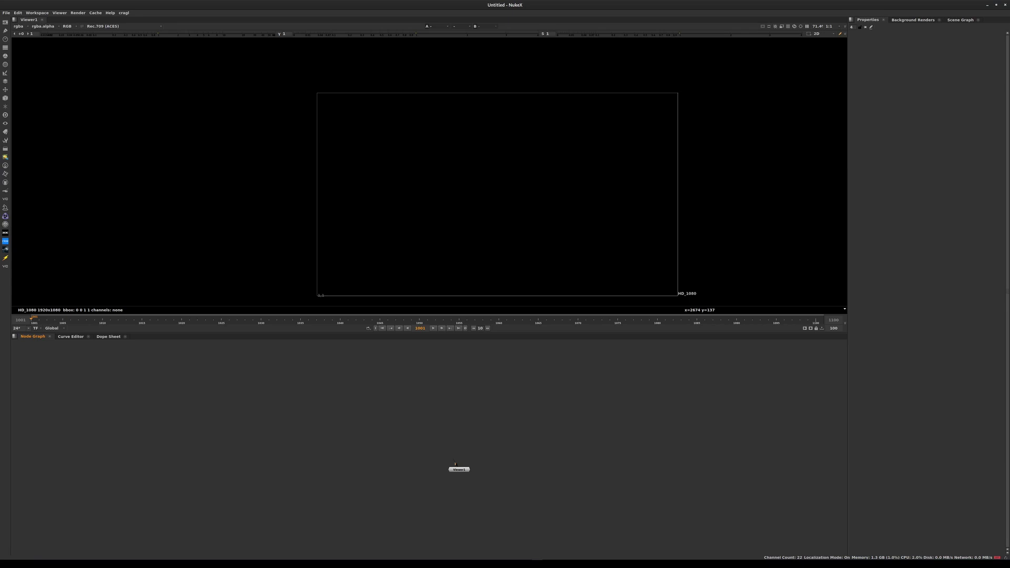
- Import the plate sequence bhk_010_mp_v001.%04d.exr and place its Read node above the Viewer node
{"action": "key", "text": "r"}
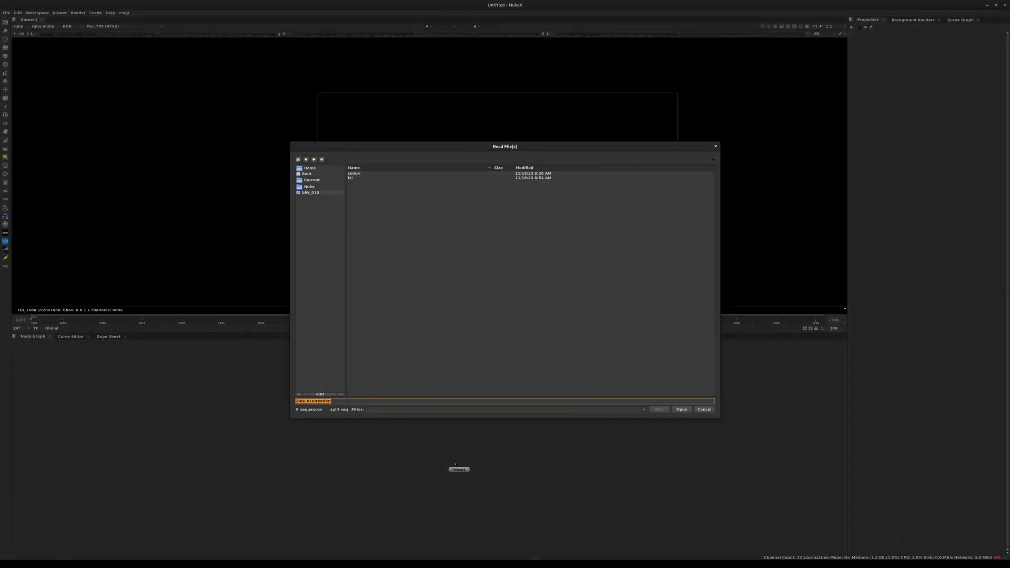
{"action": "left_click", "coordinate": [310, 193]}
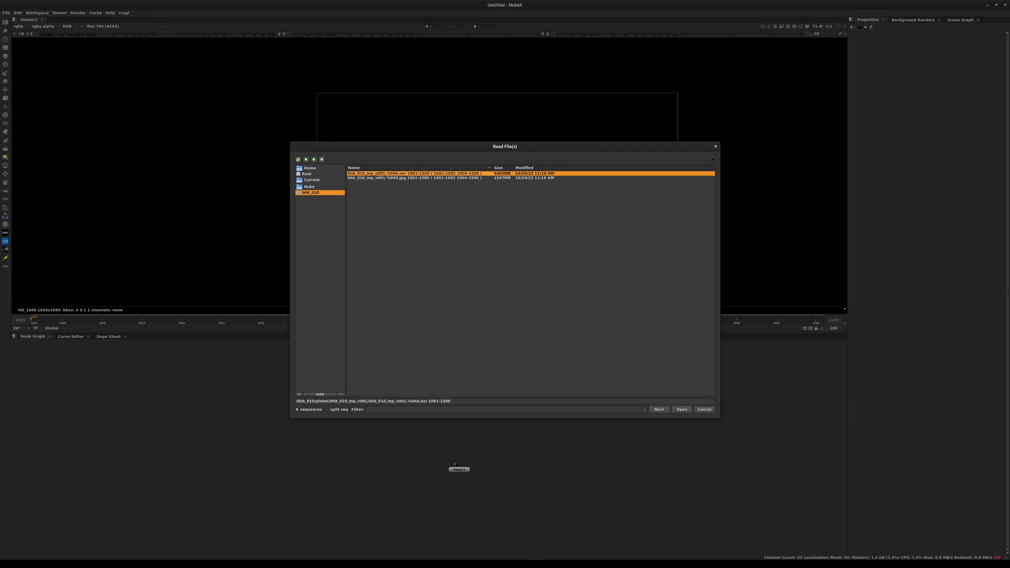
{"action": "left_click", "coordinate": [681, 410]}
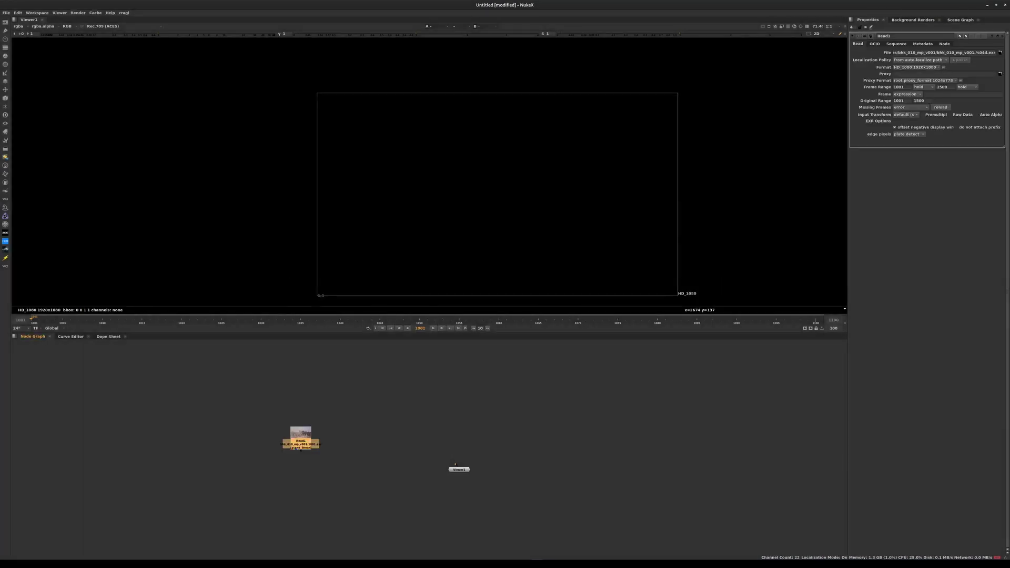
{"action": "left_click_drag", "start_coordinate": [301, 437], "coordinate": [459, 407]}
{"action": "scroll", "coordinate": [473, 401], "scroll_direction": "up", "scroll_amount": 5}
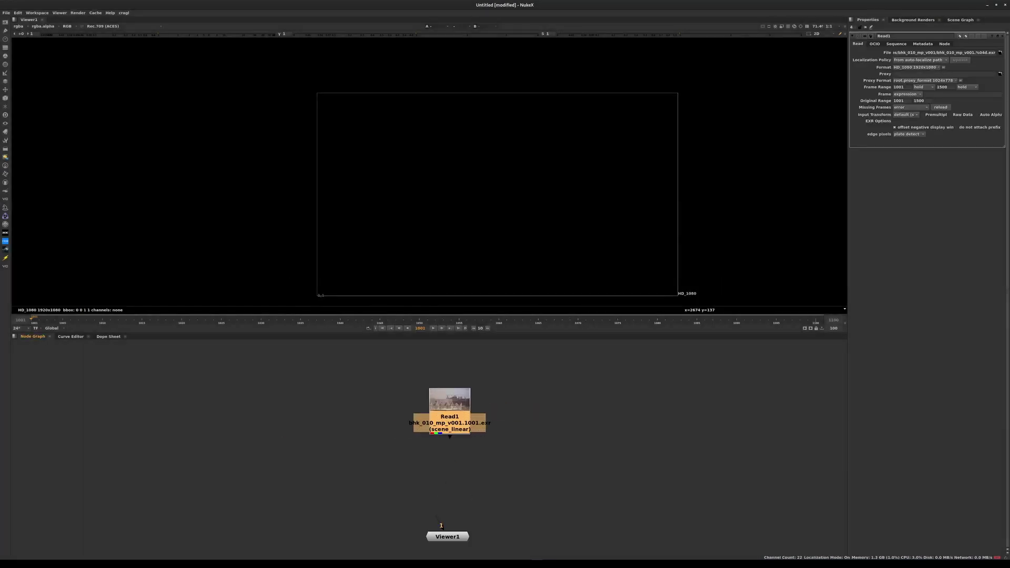
{"action": "middle_click_drag", "start_coordinate": [473, 402], "coordinate": [484, 419]}
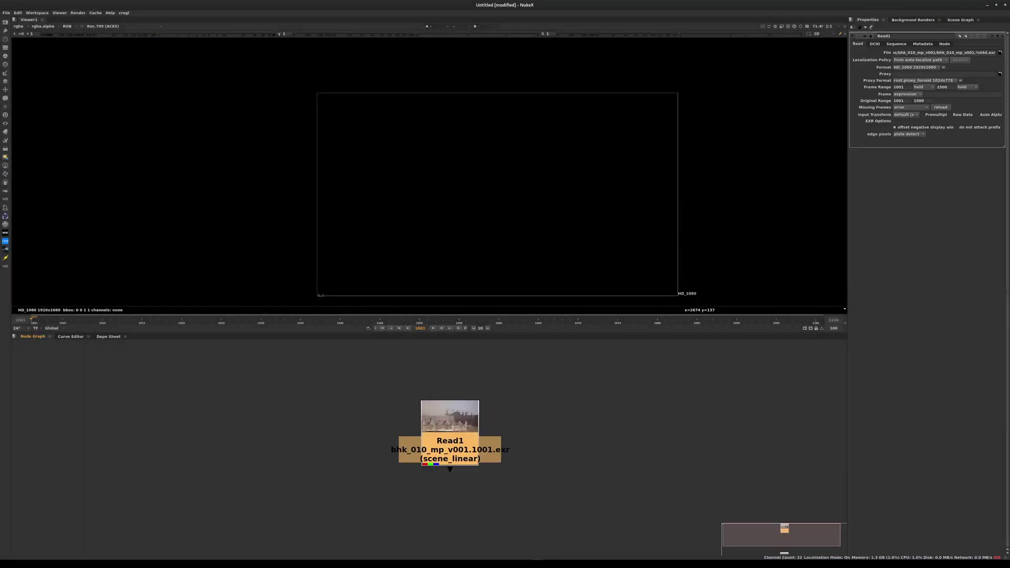
{"action": "scroll", "coordinate": [464, 420], "scroll_direction": "up", "scroll_amount": 4}
{"action": "scroll", "coordinate": [436, 419], "scroll_direction": "down", "scroll_amount": 7}
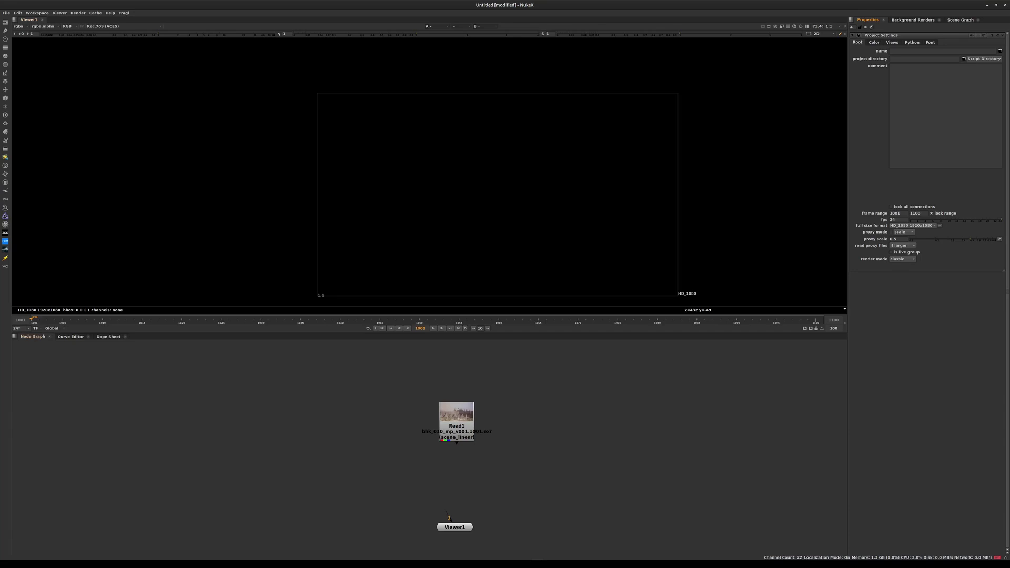
- Examine the project's OCIO color management settings and the display transforms available in the viewer
{"action": "middle_click_drag", "start_coordinate": [432, 224], "coordinate": [426, 207]}
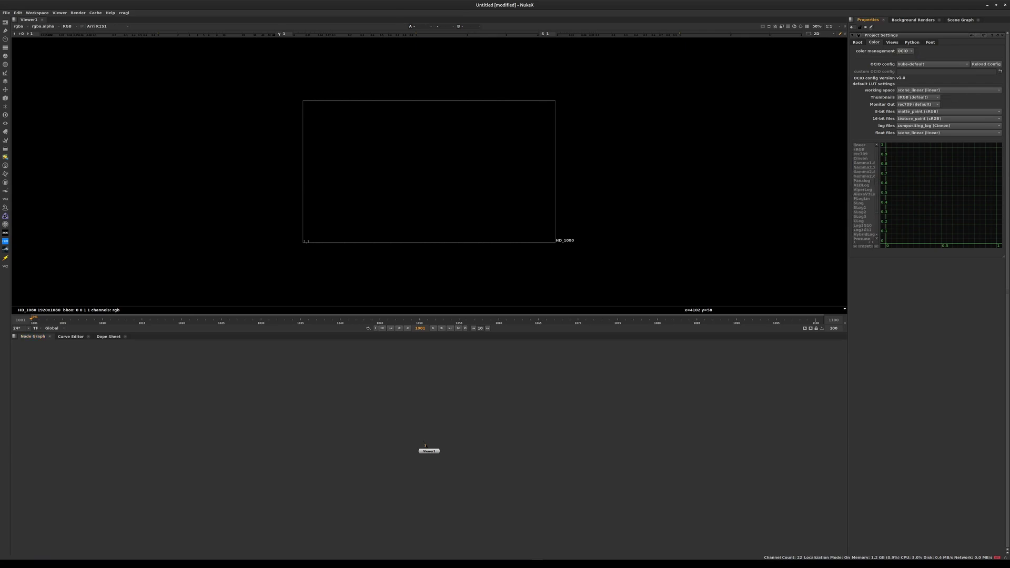
{"action": "left_click", "coordinate": [932, 63]}
{"action": "mouse_move", "coordinate": [920, 70]}
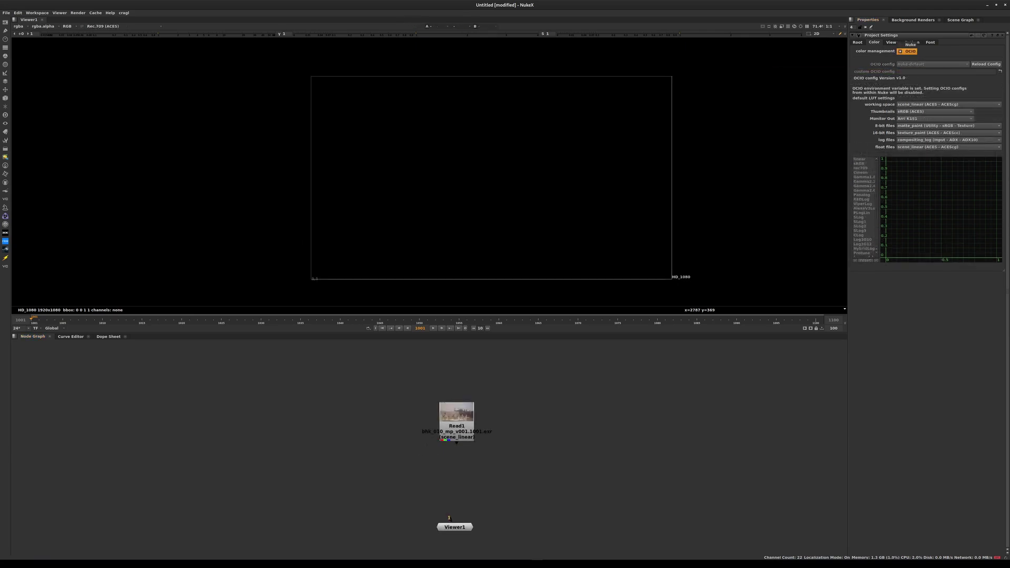
{"action": "left_click", "coordinate": [908, 51]}
{"action": "left_click", "coordinate": [103, 26]}
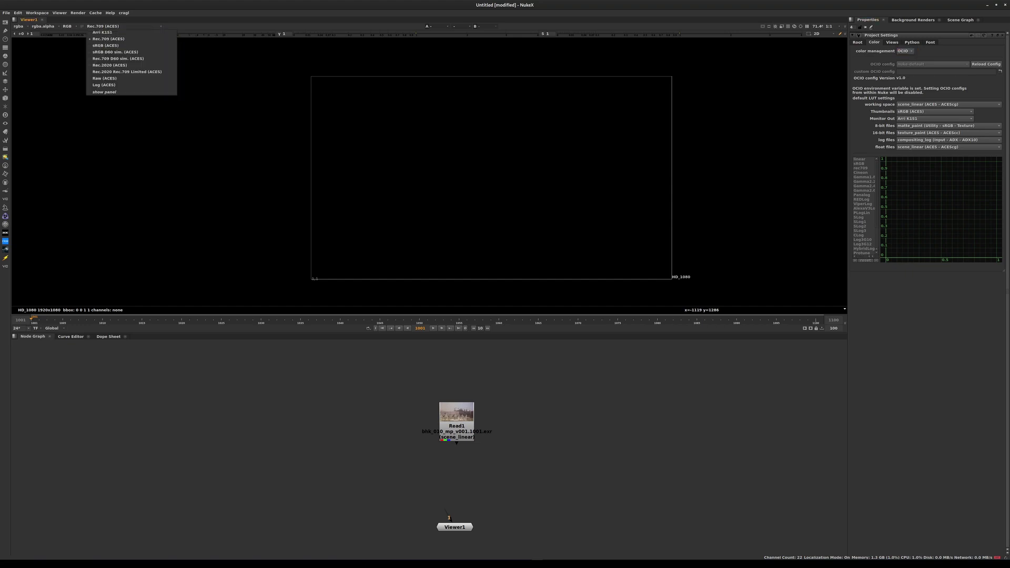
{"action": "key", "text": "Escape"}
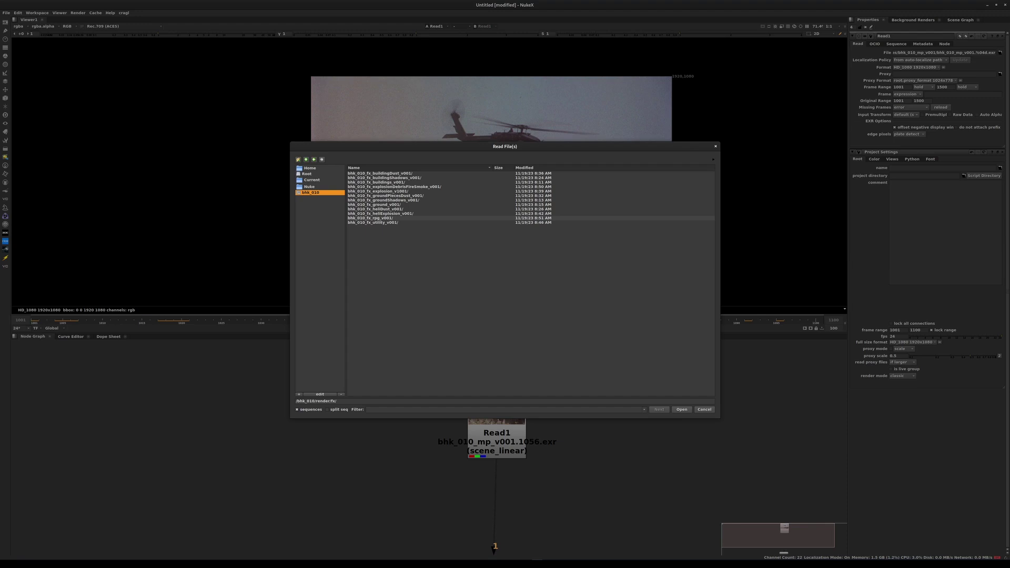
- Look up the heliExplosion render's frame range and set the project frame range to 1280–1500
{"action": "double_click", "coordinate": [381, 214]}
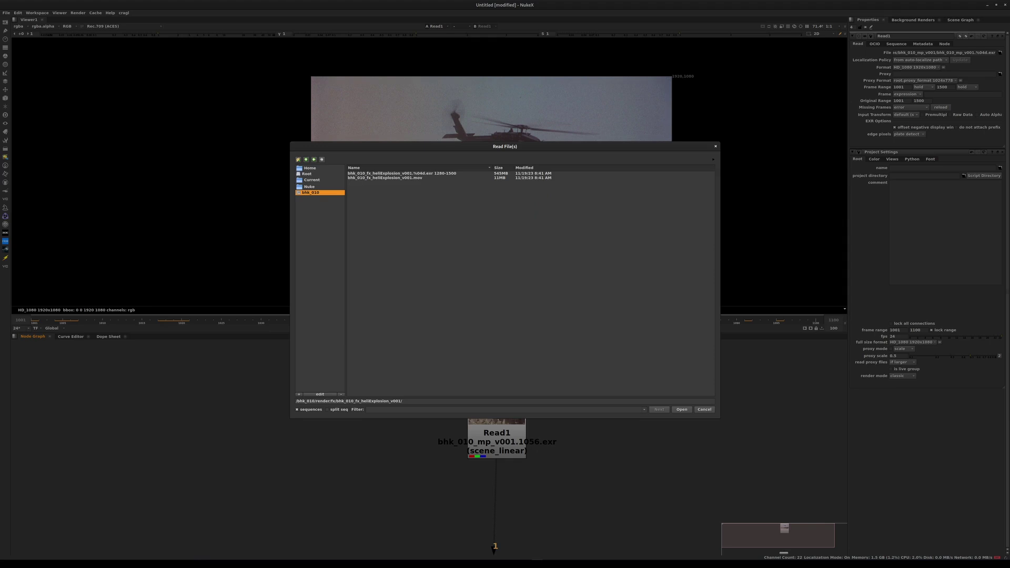
{"action": "key", "text": "Escape"}
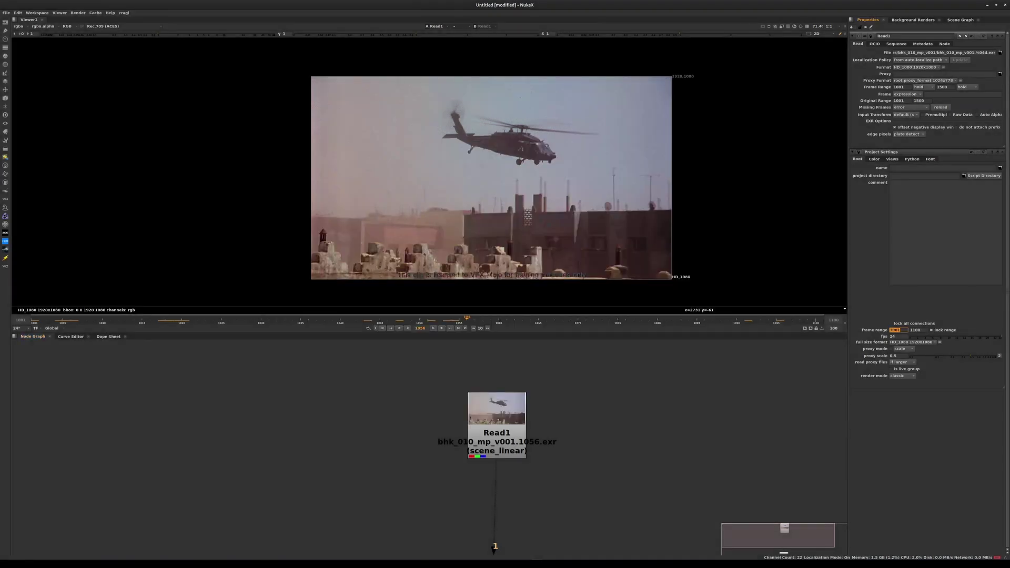
{"action": "type", "text": "1280"}
{"action": "key", "text": "Tab"}
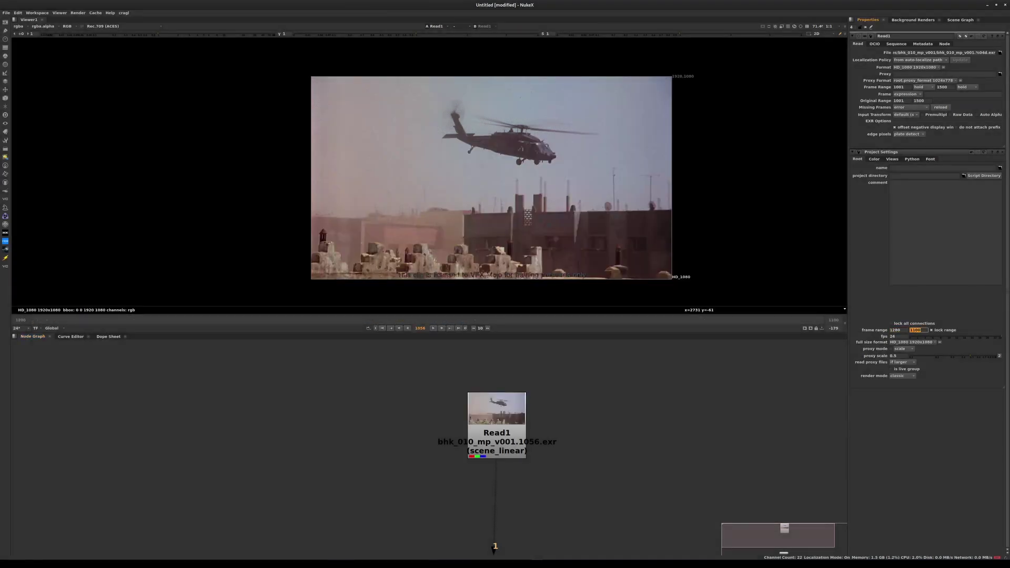
{"action": "type", "text": "1500"}
{"action": "key", "text": "Return"}
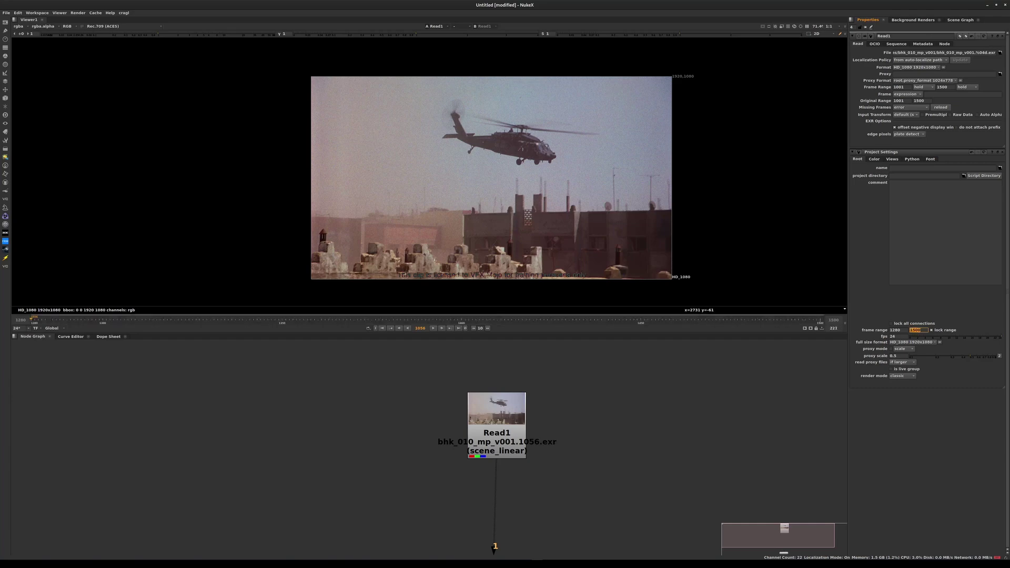
- Examine the full size format options in the project settings, nudging the plate's Read node slightly
{"action": "left_click_drag", "start_coordinate": [496, 432], "coordinate": [492, 432]}
{"action": "left_click", "coordinate": [563, 432]}
{"action": "left_click", "coordinate": [912, 342]}
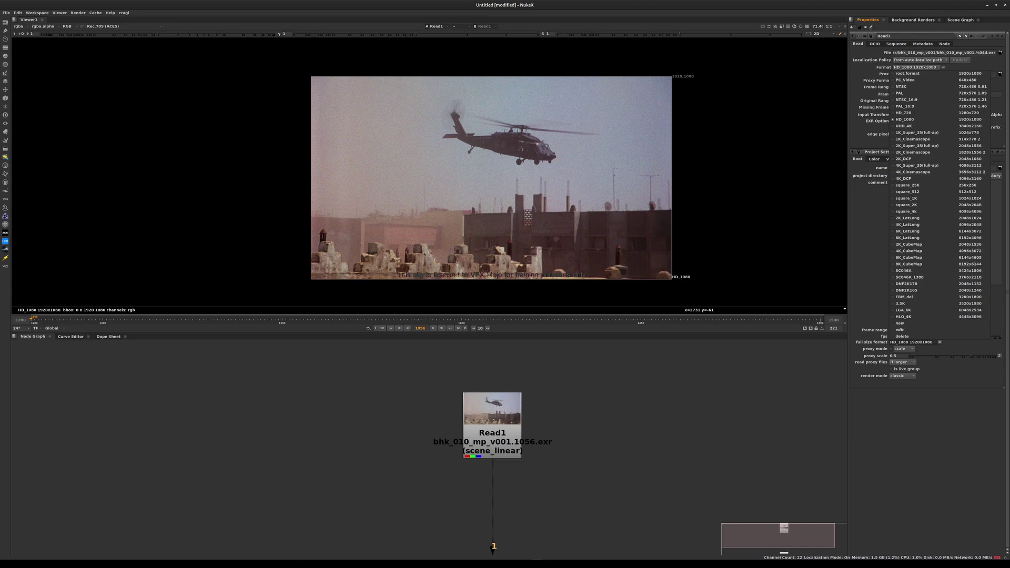
{"action": "key", "text": "Escape"}
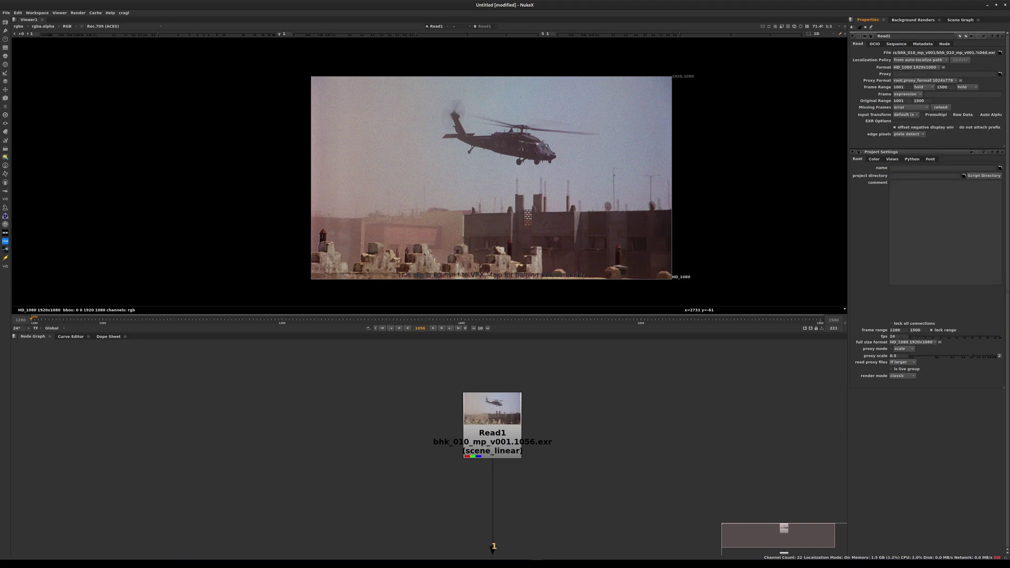
{"action": "left_click_drag", "start_coordinate": [494, 419], "coordinate": [479, 416]}
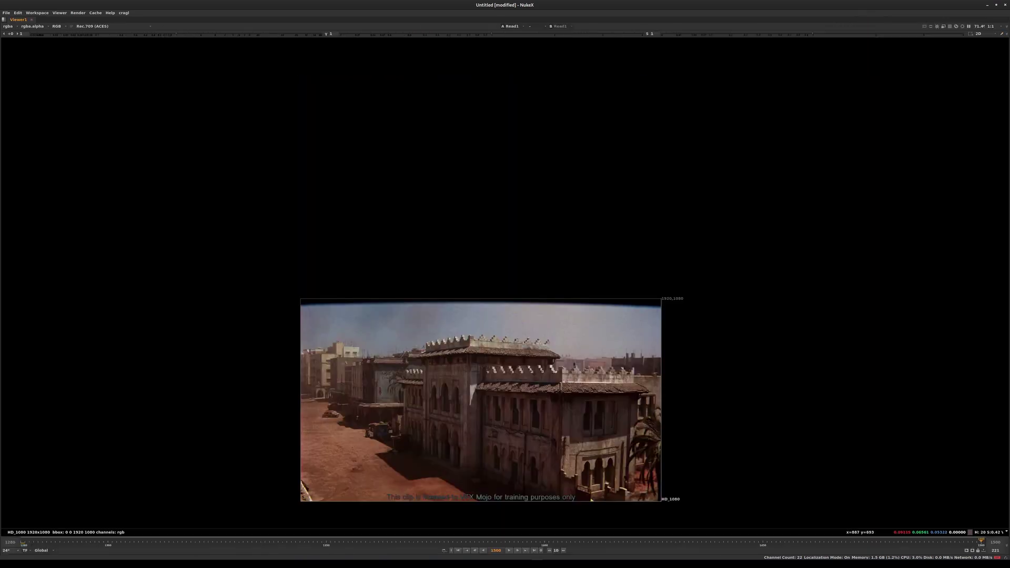
- Inspect the plate at frame 1500 in the maximized viewer
{"action": "key", "text": "space"}
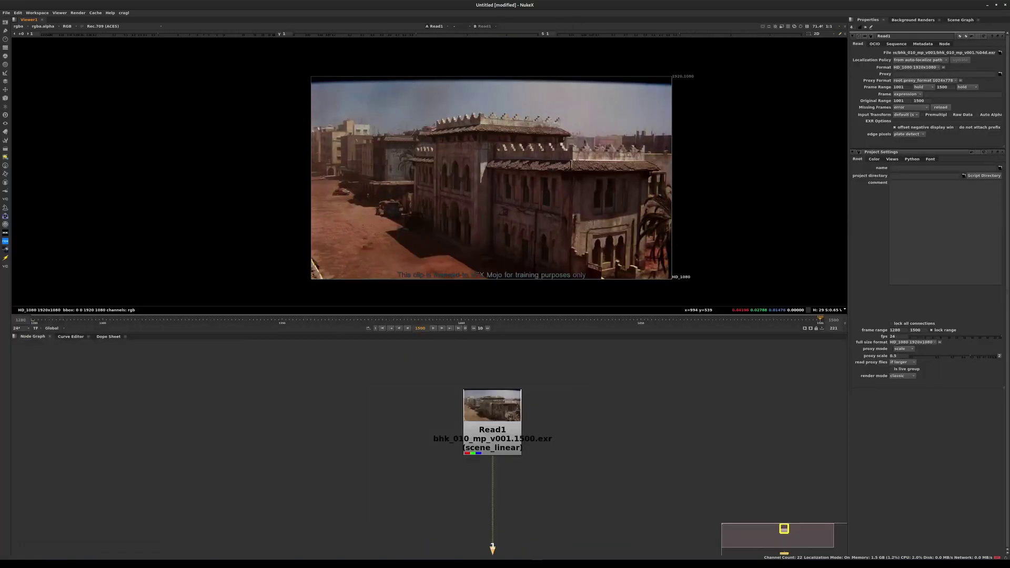
{"action": "key", "text": "space"}
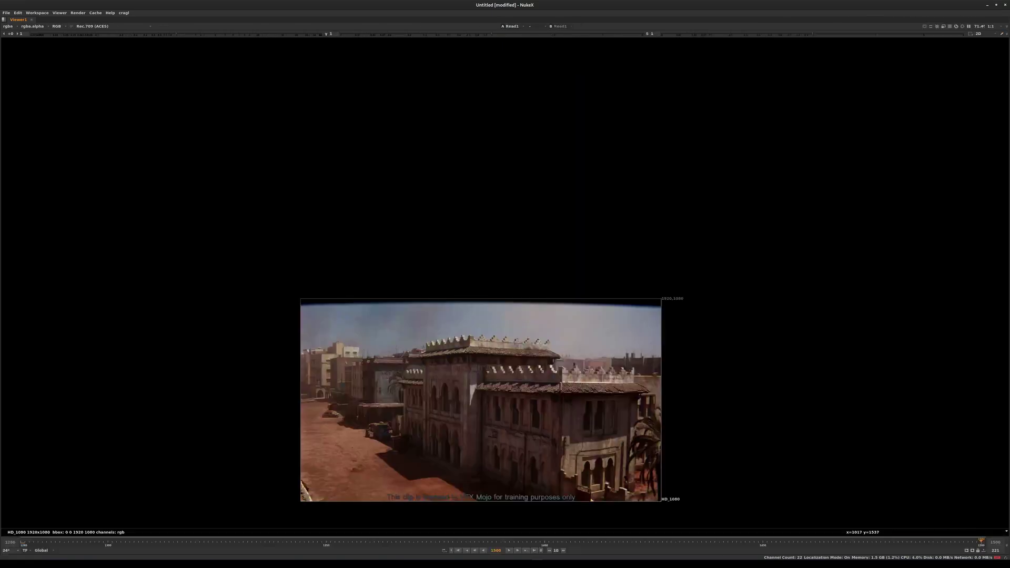
{"action": "key", "text": "ctrl+1"}
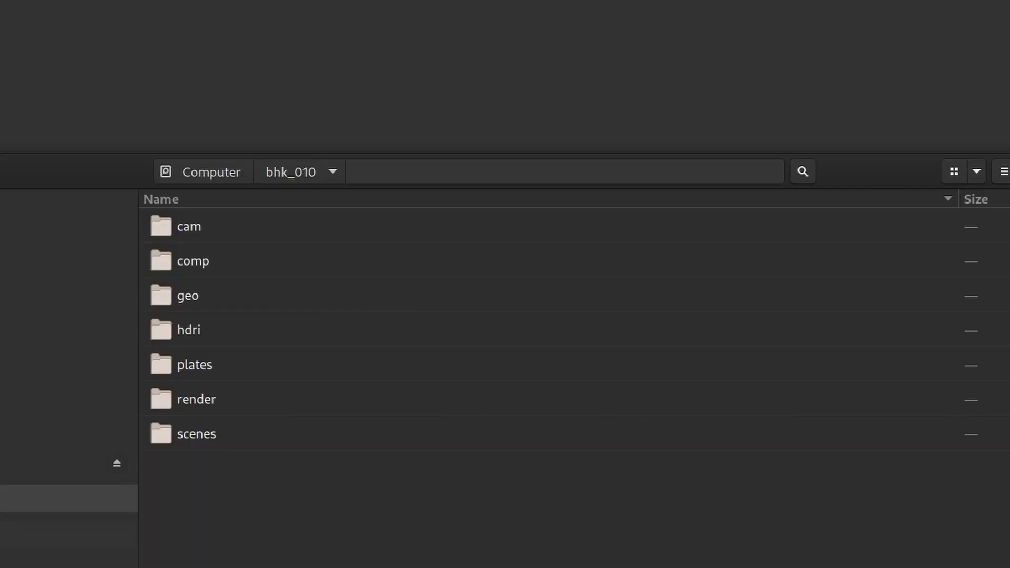
- In the file manager, open render/fx inside bhk_010 and select all the FX render folders
{"action": "double_click", "coordinate": [196, 400]}
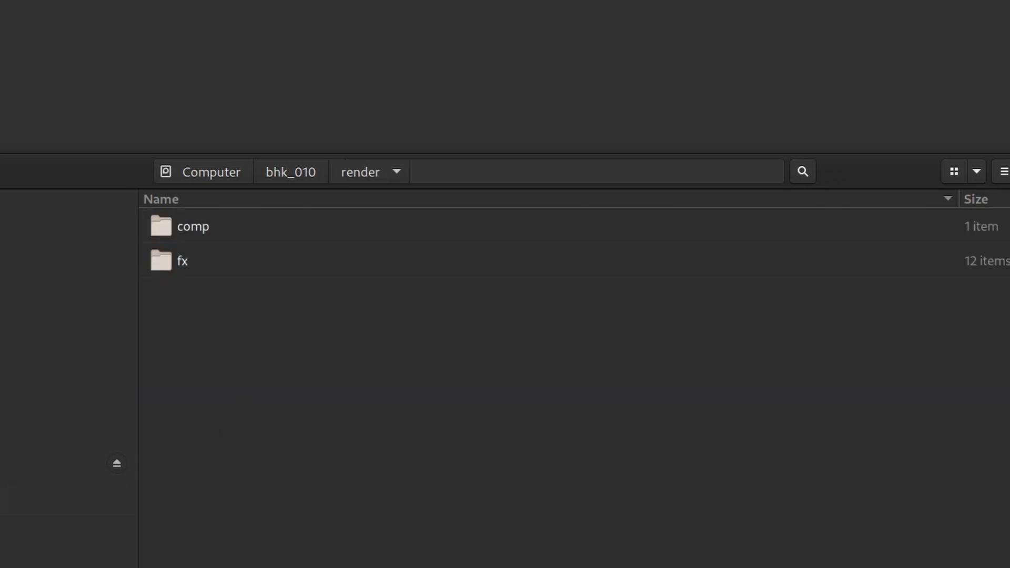
{"action": "double_click", "coordinate": [182, 261]}
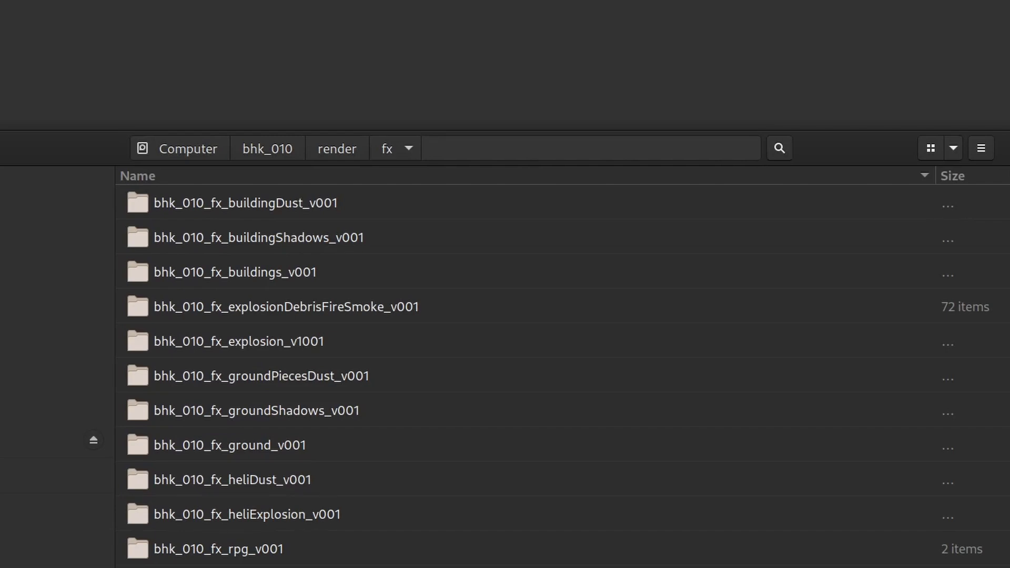
{"action": "key", "text": "ctrl+a"}
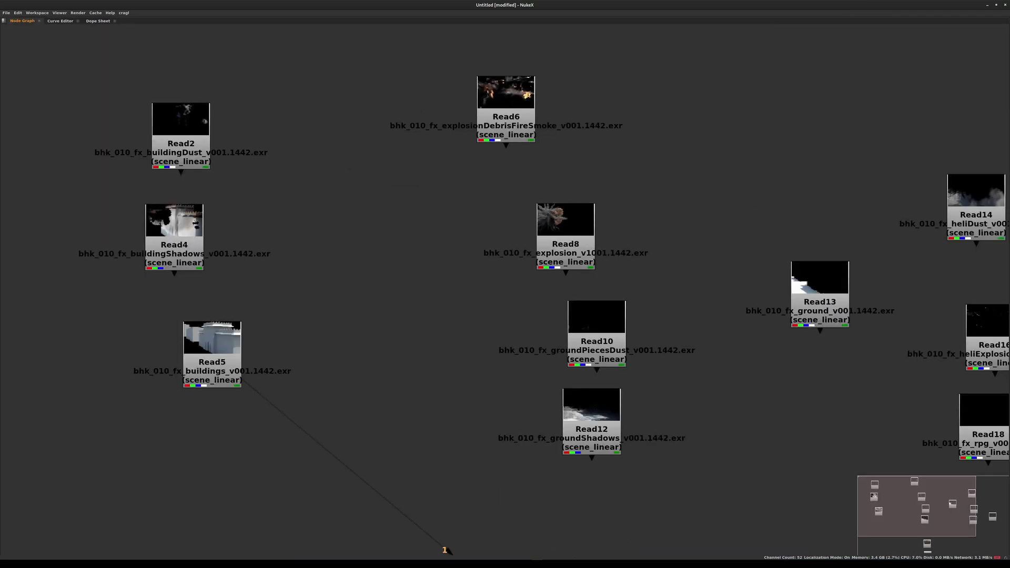
- In NukeX, place the ground Read node beside the buildings Read and scrub through it in the viewer
{"action": "left_click_drag", "start_coordinate": [820, 308], "coordinate": [348, 362]}
{"action": "key", "text": "1"}
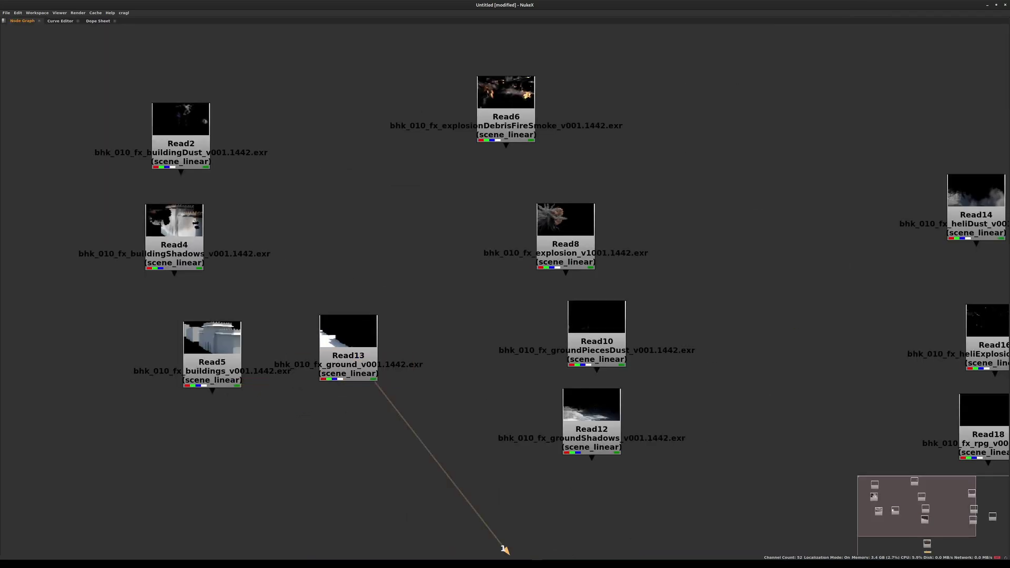
{"action": "key", "text": "space"}
{"action": "left_click_drag", "start_coordinate": [612, 319], "coordinate": [500, 320]}
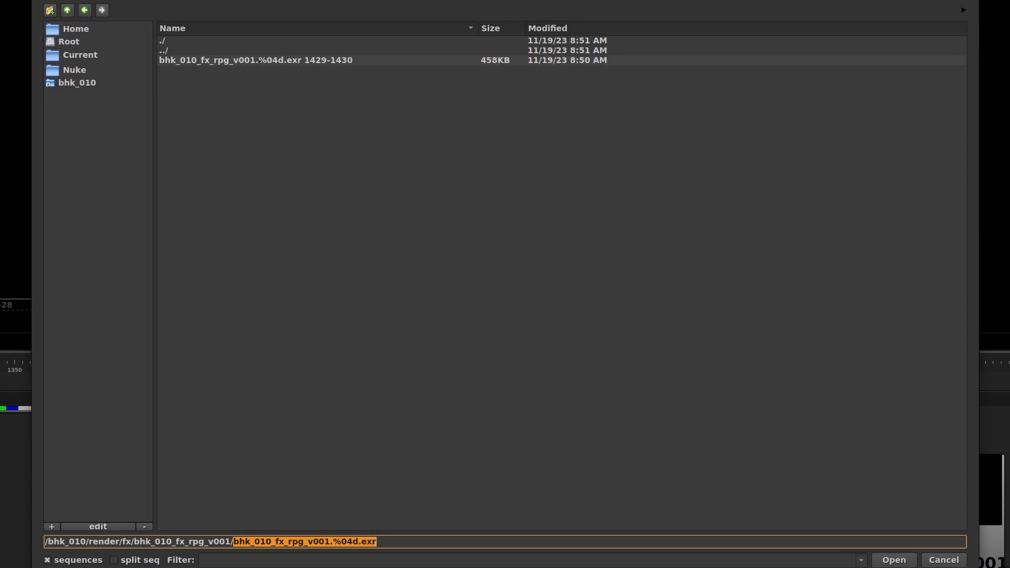
- Load bhk_010_fx_rpg_v001.%04d.exr in the rpg Read node and scrub and play frames before 1429 in the viewer
{"action": "key", "text": "Return"}
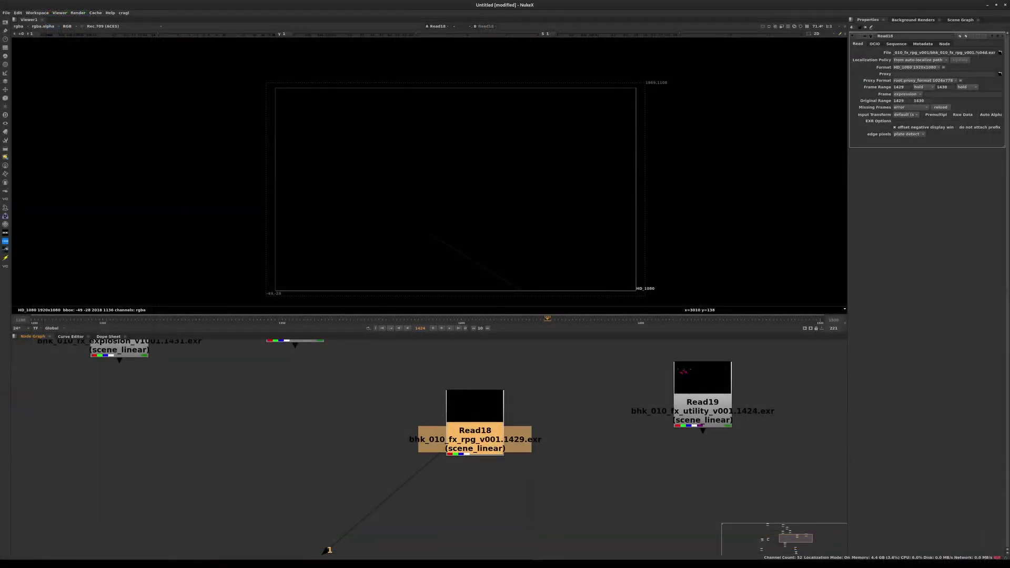
{"action": "left_click", "coordinate": [326, 550]}
{"action": "left_click_drag", "start_coordinate": [408, 385], "coordinate": [532, 479]}
{"action": "left_click_drag", "start_coordinate": [547, 318], "coordinate": [382, 319]}
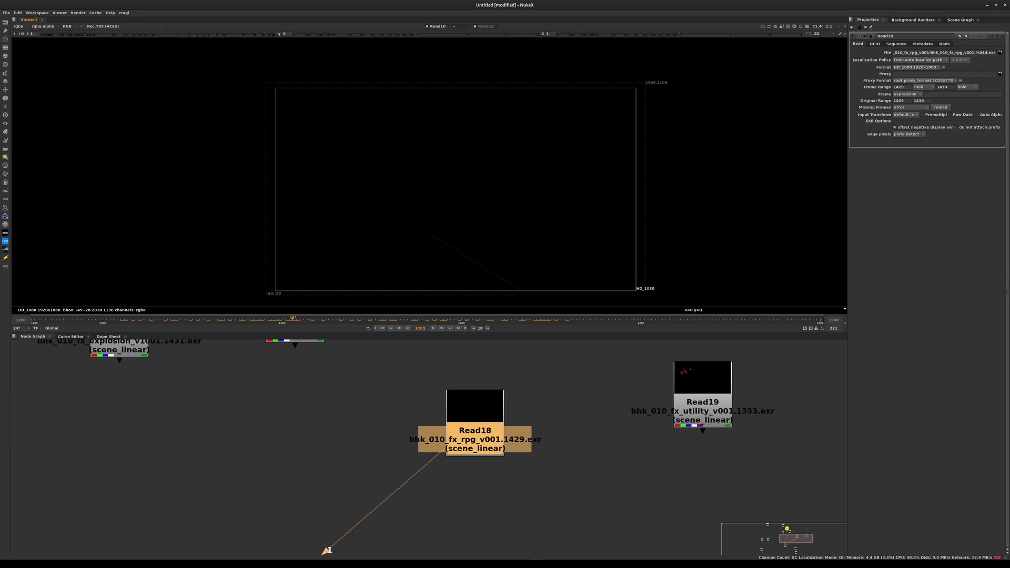
{"action": "key", "text": "l"}
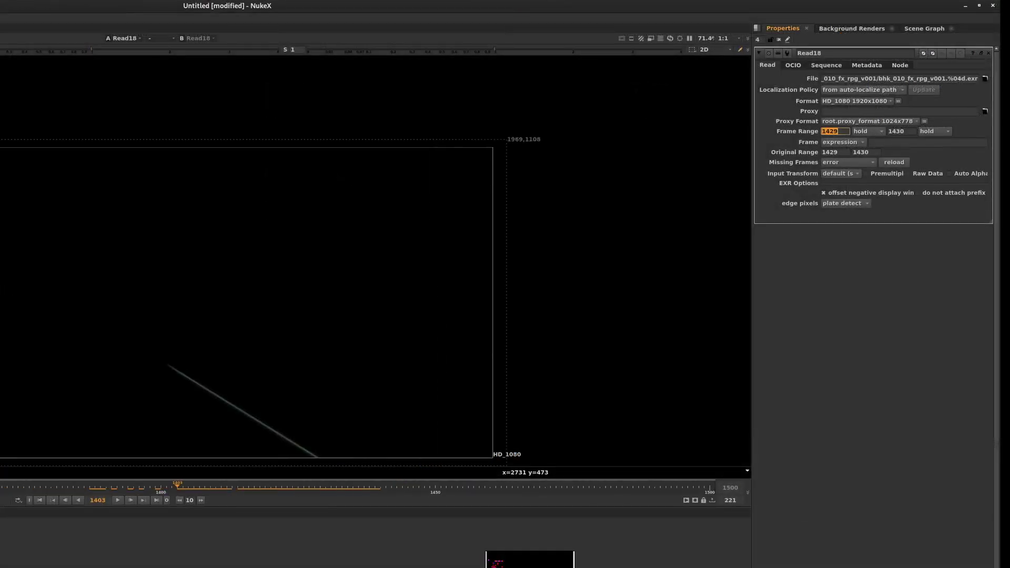
- Set the rpg Read node to black before and after its frame range, stepping between frames 1428 and 1429 to check
{"action": "left_click", "coordinate": [867, 131]}
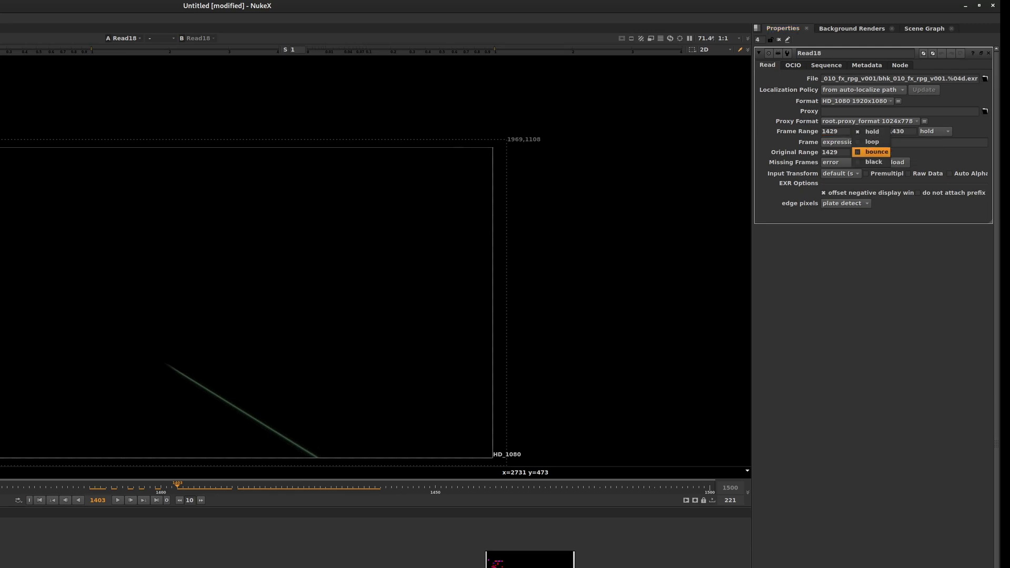
{"action": "left_click", "coordinate": [873, 162]}
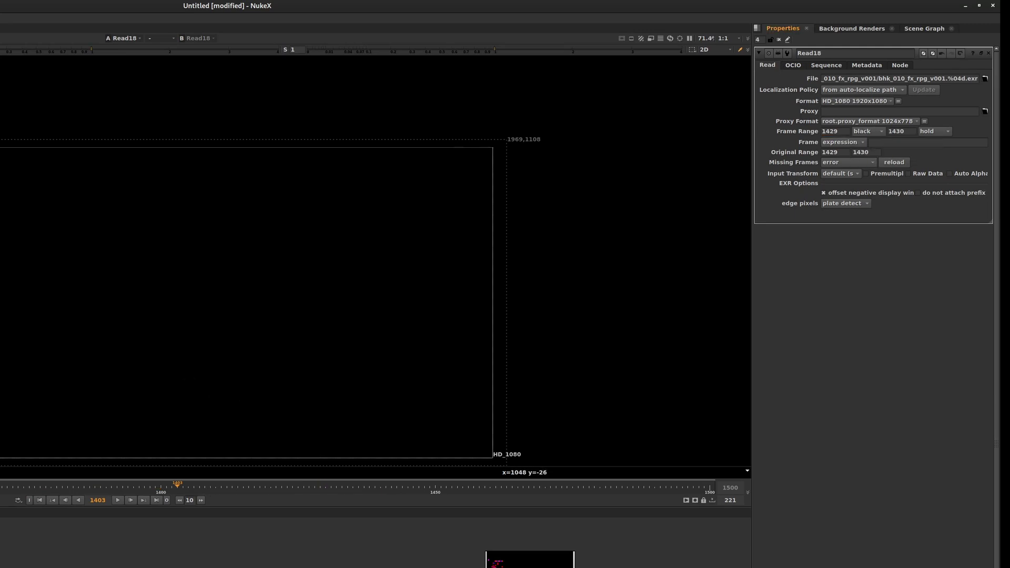
{"action": "left_click_drag", "start_coordinate": [173, 487], "coordinate": [315, 486]}
{"action": "key", "text": "Right"}
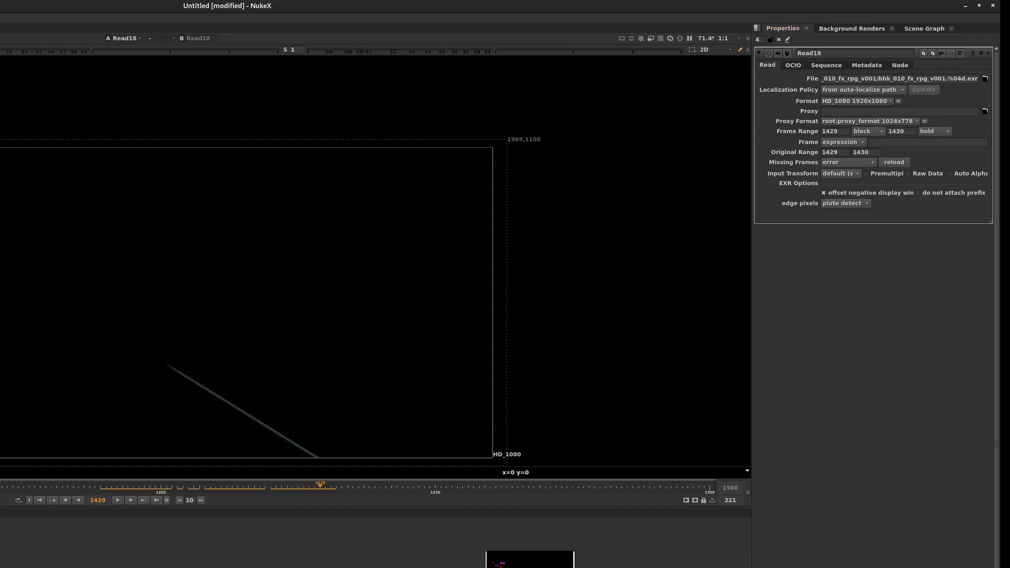
{"action": "key", "text": "Left"}
{"action": "key", "text": "Right"}
{"action": "key", "text": "Left"}
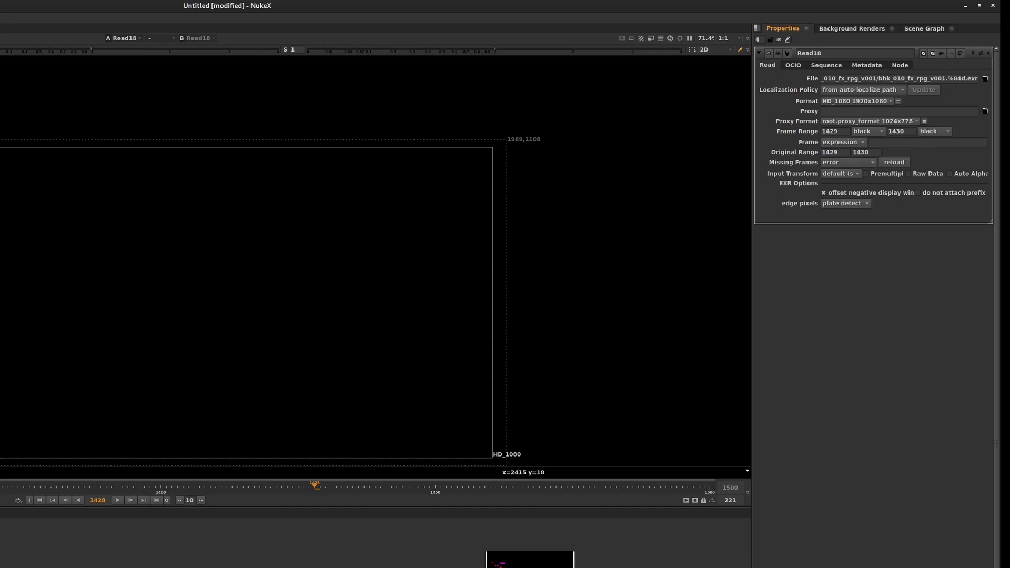
- Move the rpg Read node closer to the other FX Read nodes in the maximized node graph
{"action": "left_click", "coordinate": [475, 439]}
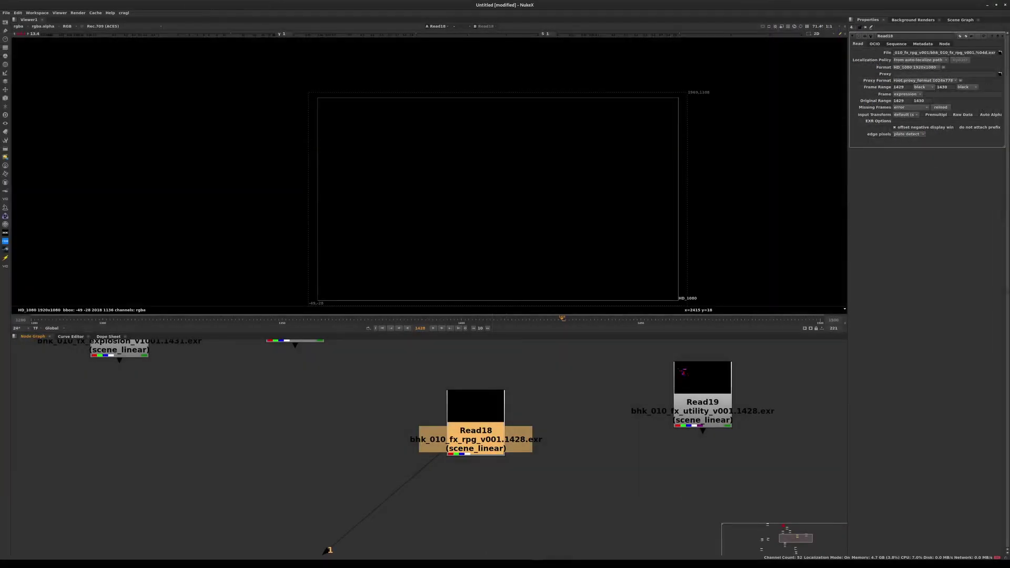
{"action": "key", "text": "space"}
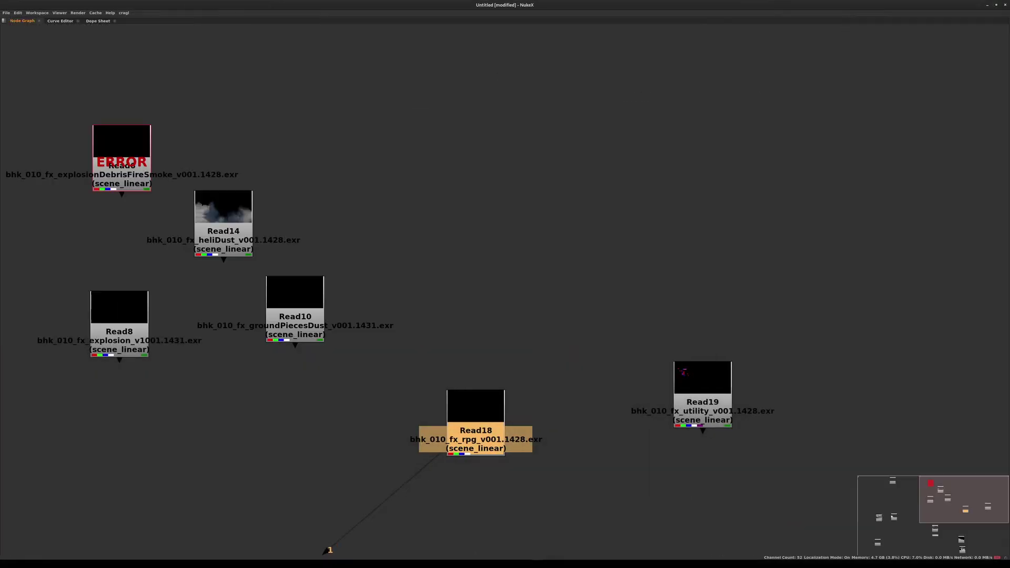
{"action": "left_click_drag", "start_coordinate": [474, 437], "coordinate": [359, 447]}
{"action": "scroll", "coordinate": [442, 413], "scroll_direction": "down", "scroll_amount": 2}
{"action": "scroll", "coordinate": [441, 409], "scroll_direction": "down", "scroll_amount": 2}
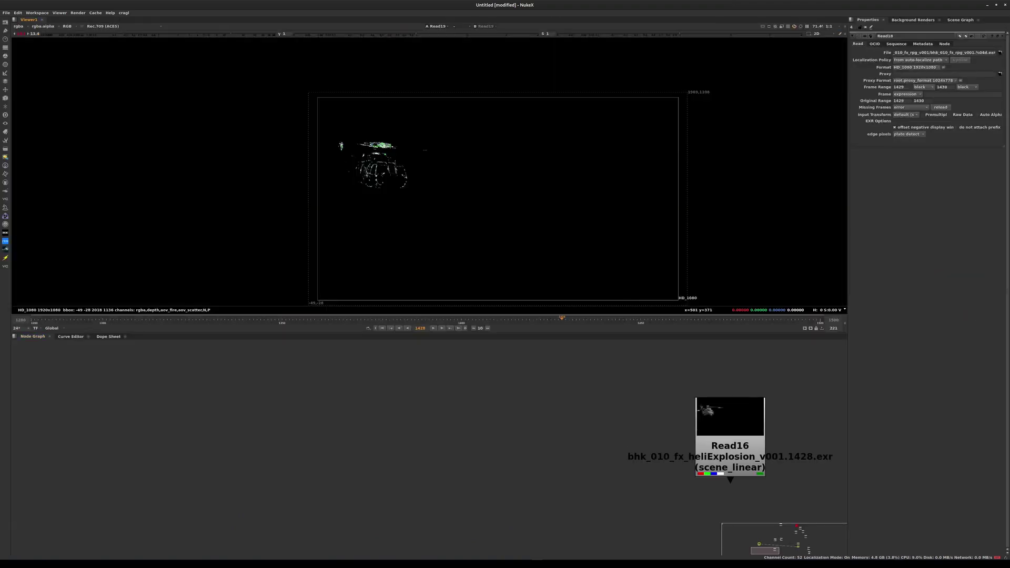
- Reposition the utility Read node in open space and move the playhead to frame 1440
{"action": "middle_click_drag", "start_coordinate": [363, 266], "coordinate": [278, 236]}
{"action": "middle_click_drag", "start_coordinate": [369, 368], "coordinate": [313, 493]}
{"action": "left_click_drag", "start_coordinate": [211, 405], "coordinate": [232, 464]}
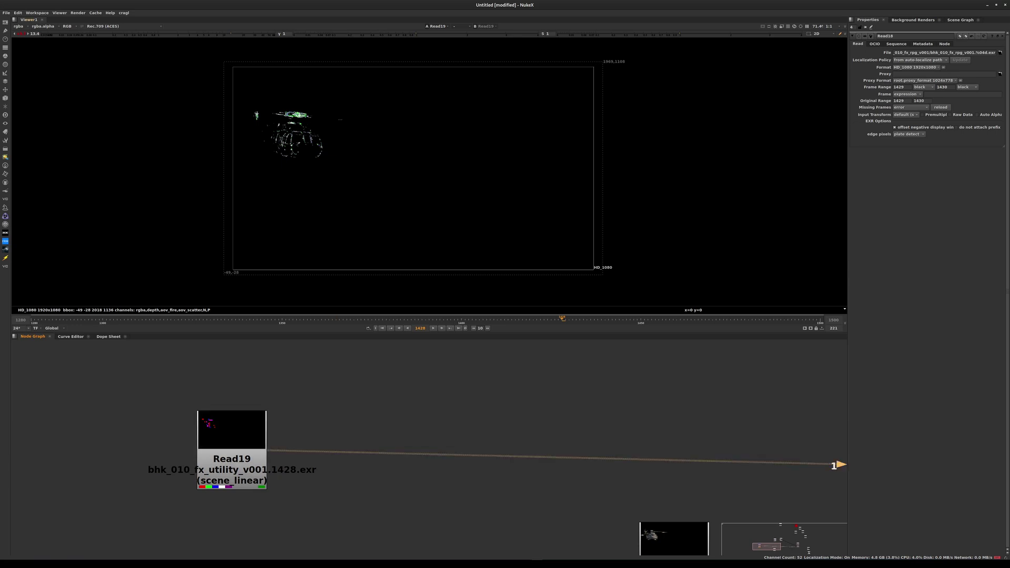
{"action": "left_click", "coordinate": [450, 319]}
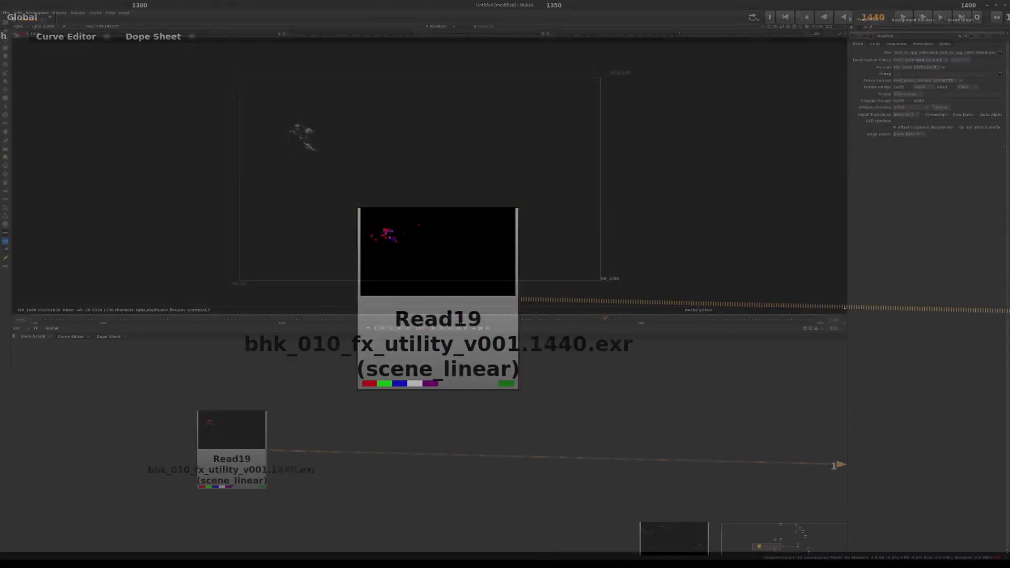
{"action": "scroll", "coordinate": [485, 342], "scroll_direction": "up", "scroll_amount": 5}
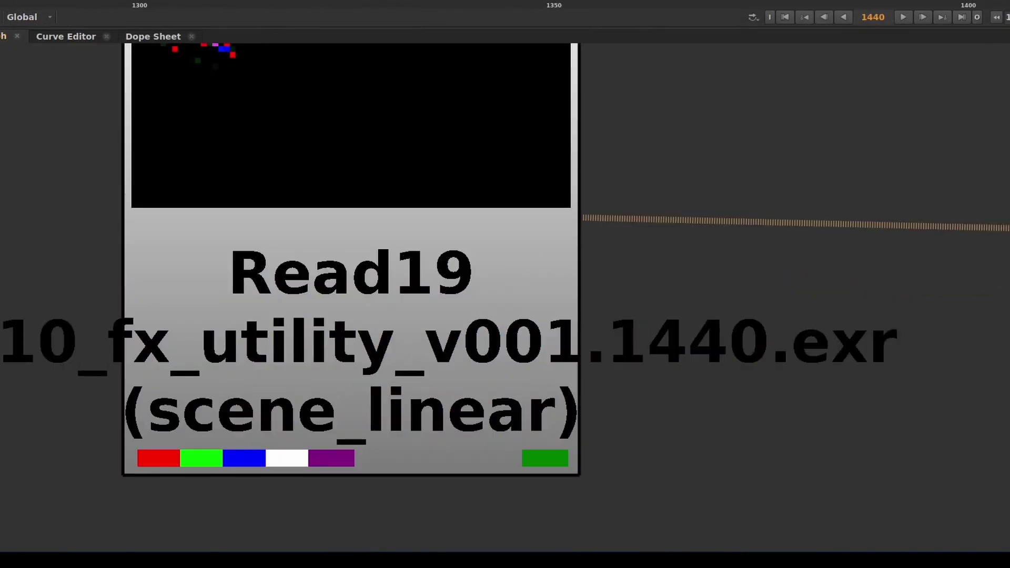
- Attach a LayerContactSheet below the utility Read node, show layer names, and view the sheet
{"action": "left_click", "coordinate": [350, 342]}
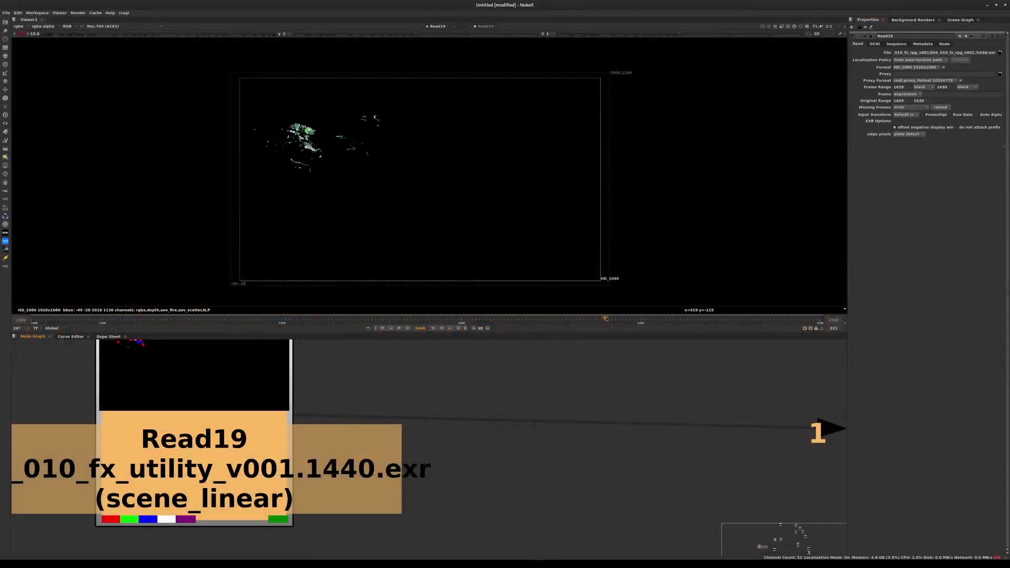
{"action": "key", "text": "Tab"}
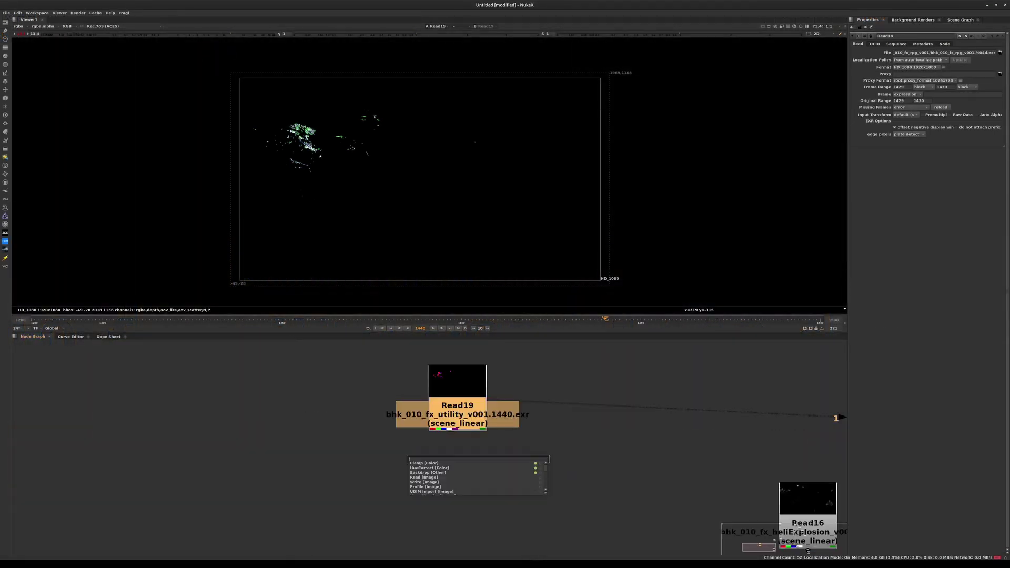
{"action": "type", "text": "layer"}
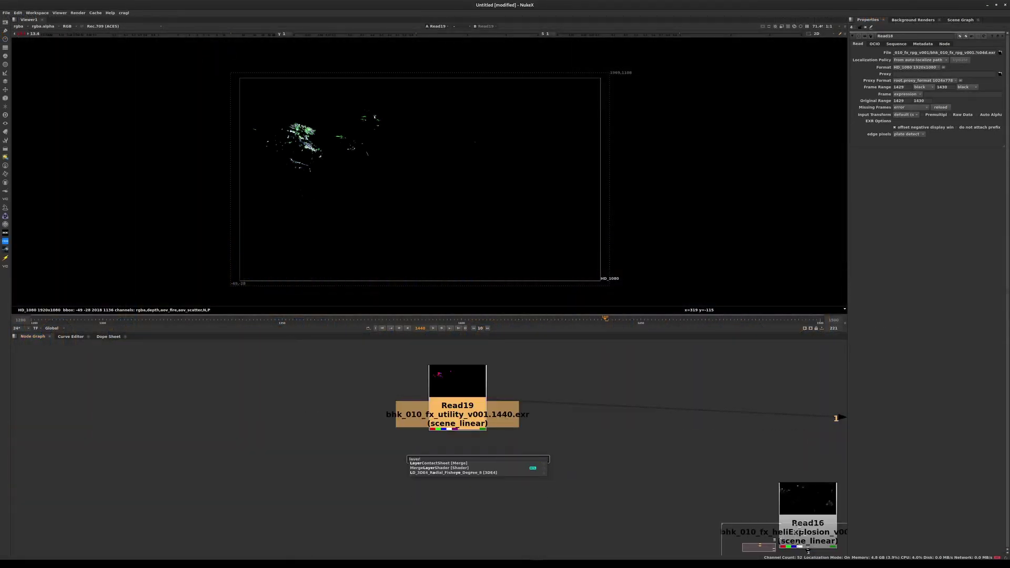
{"action": "key", "text": "Down"}
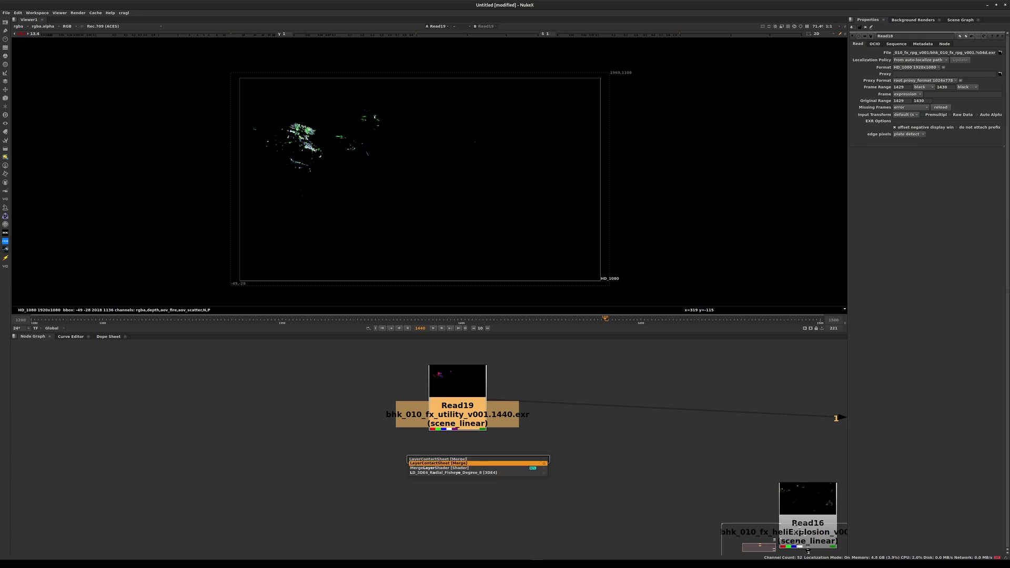
{"action": "key", "text": "Return"}
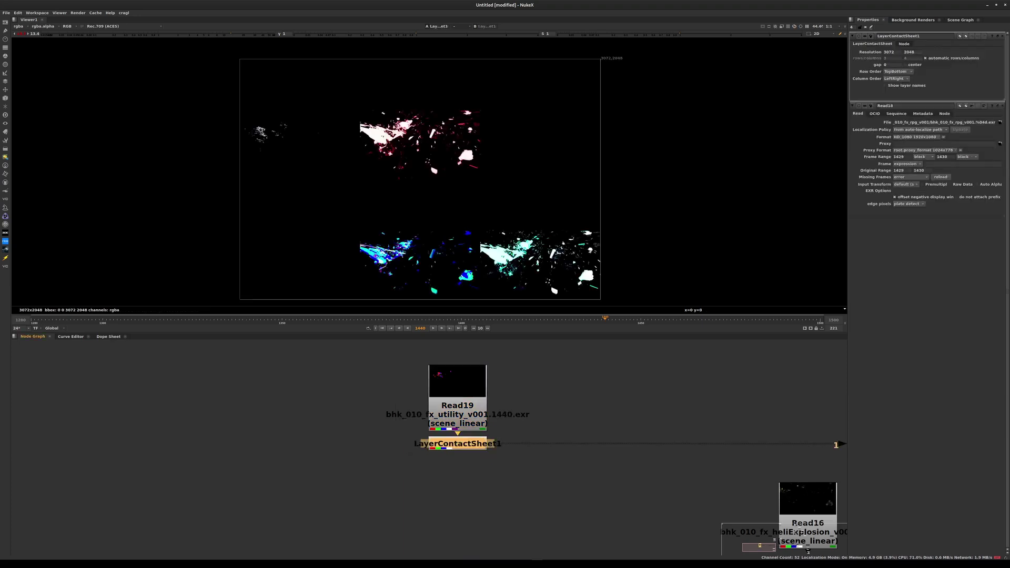
{"action": "left_click_drag", "start_coordinate": [458, 444], "coordinate": [456, 456]}
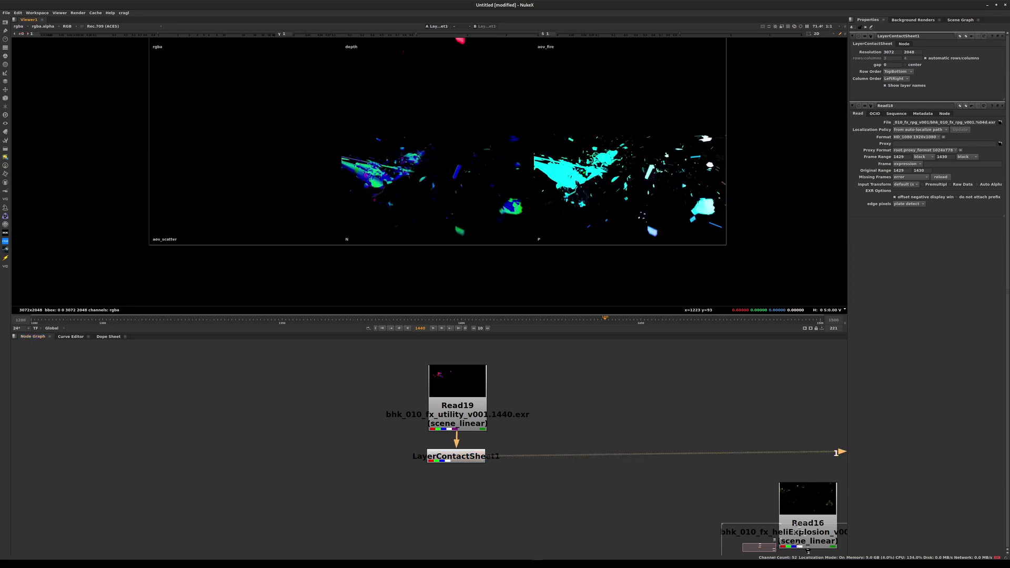
- Examine the N and P passes of the utility render in the layer contact sheet
{"action": "scroll", "coordinate": [365, 222], "scroll_direction": "up", "scroll_amount": 3}
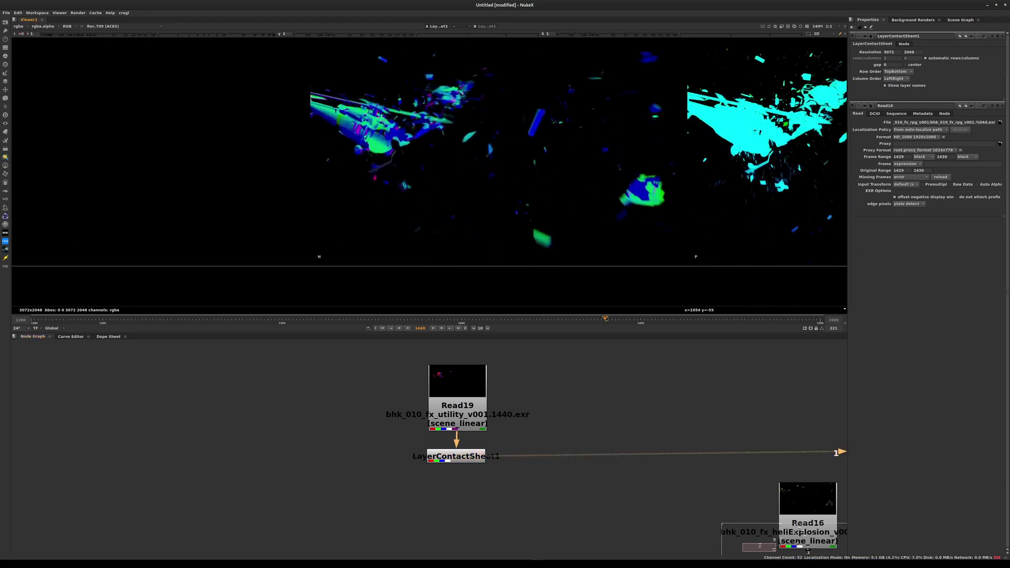
{"action": "middle_click_drag", "start_coordinate": [408, 241], "coordinate": [120, 260]}
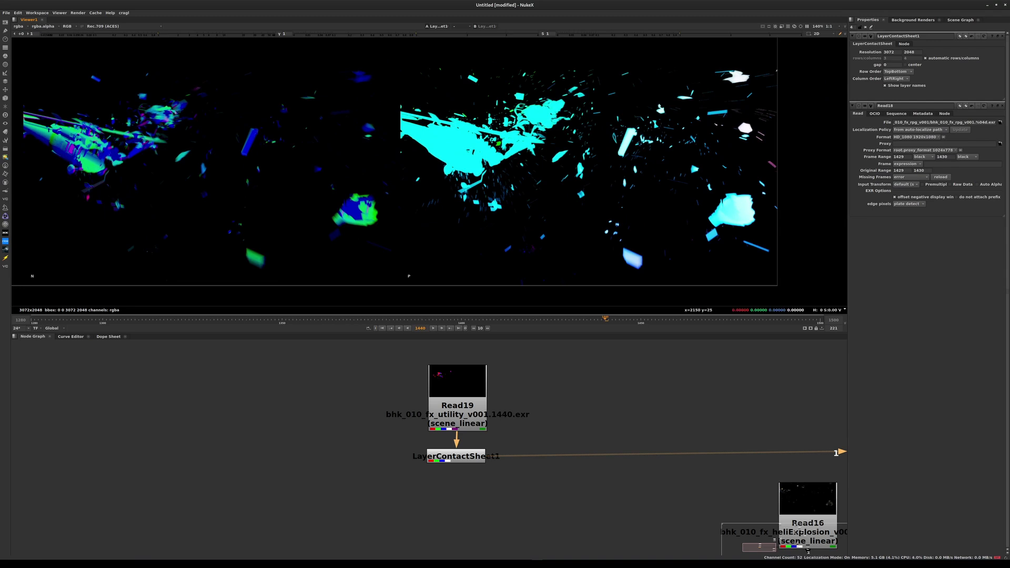
{"action": "middle_click_drag", "start_coordinate": [139, 153], "coordinate": [363, 185]}
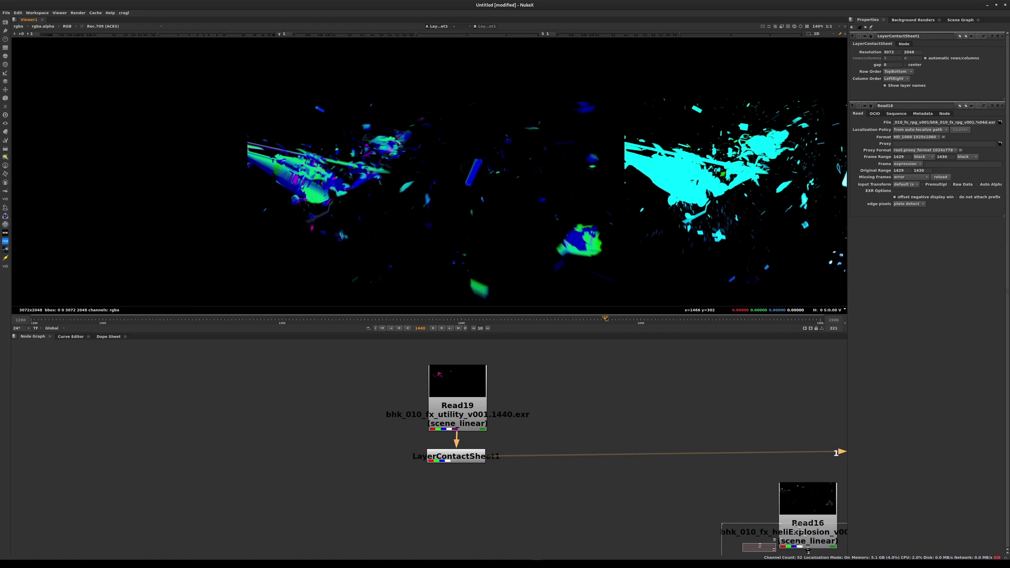
{"action": "scroll", "coordinate": [381, 274], "scroll_direction": "down", "scroll_amount": 2}
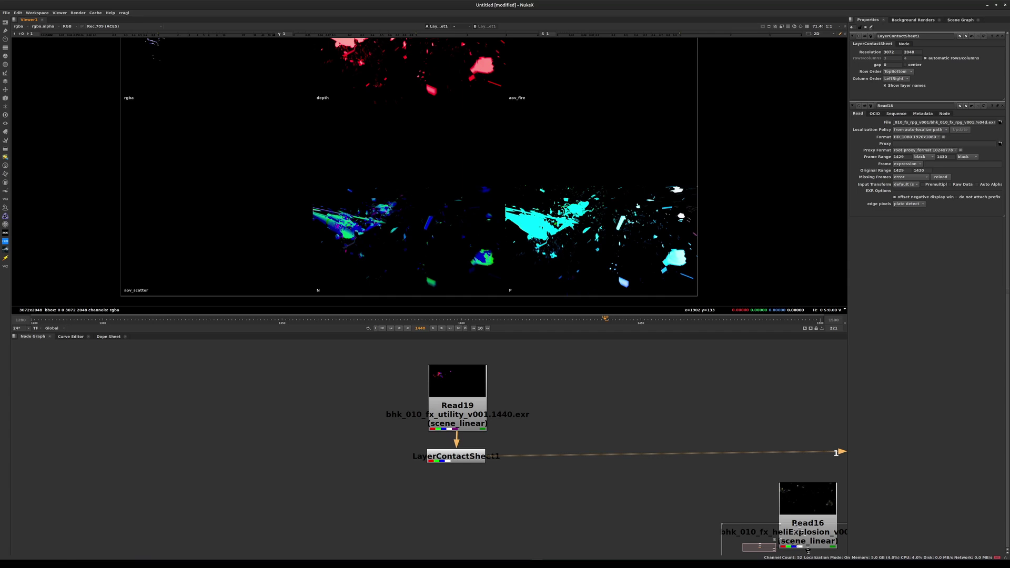
- Line up the groundPiecesDust and rpg Read nodes in the maximized node graph and move the Viewer node beside the utility contact sheet
{"action": "key", "text": "space"}
{"action": "scroll", "coordinate": [580, 440], "scroll_direction": "down", "scroll_amount": 3}
{"action": "middle_click_drag", "start_coordinate": [580, 441], "coordinate": [93, 403]}
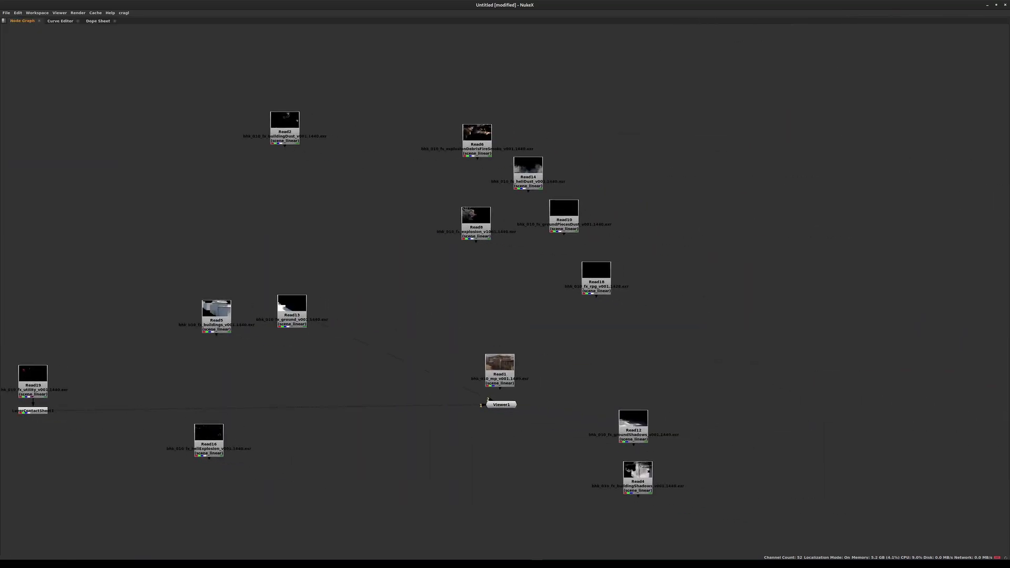
{"action": "left_click_drag", "start_coordinate": [564, 216], "coordinate": [594, 216]}
{"action": "left_click_drag", "start_coordinate": [596, 271], "coordinate": [600, 259]}
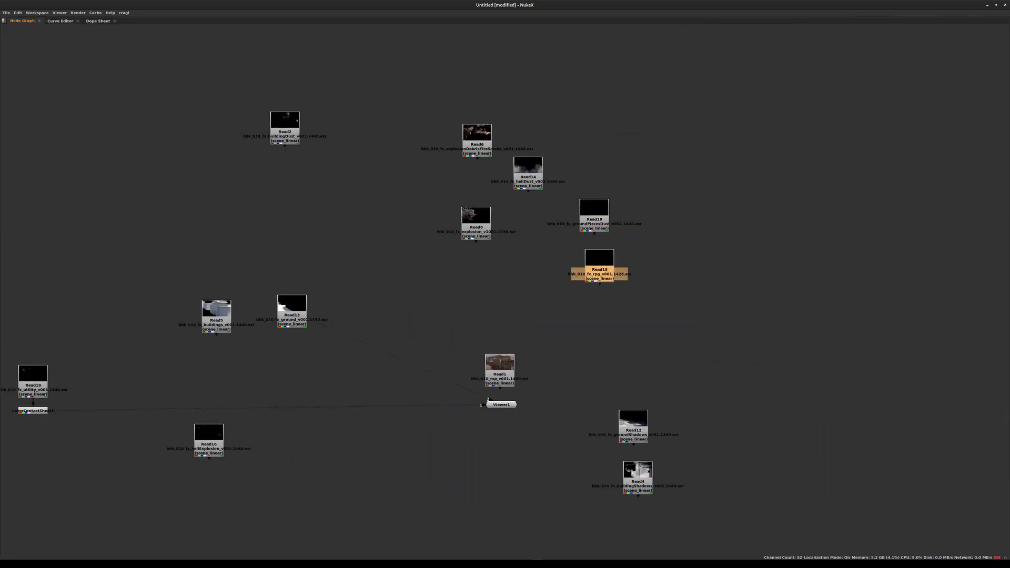
{"action": "middle_click_drag", "start_coordinate": [599, 259], "coordinate": [730, 123]}
{"action": "left_click_drag", "start_coordinate": [633, 268], "coordinate": [294, 267]}
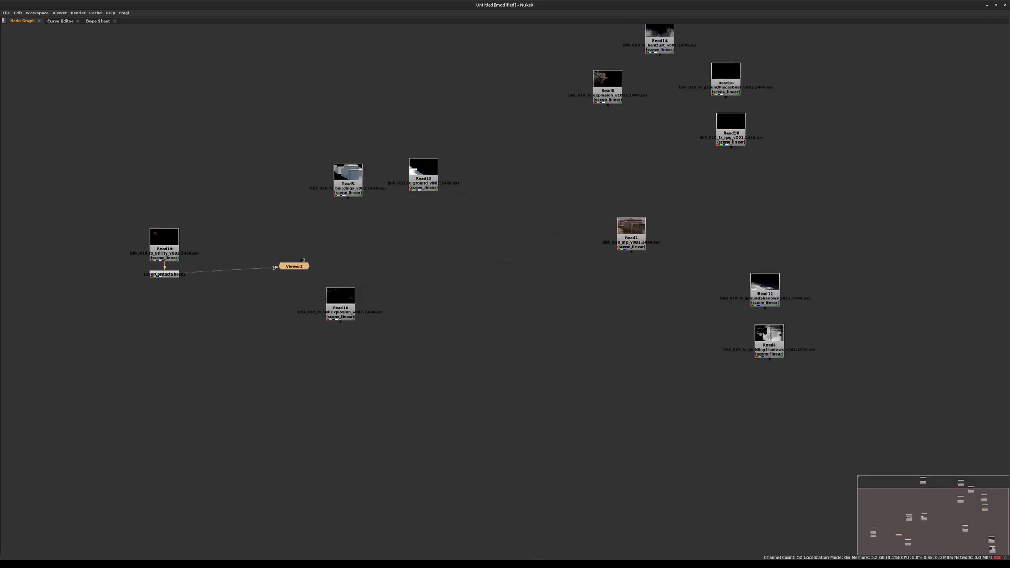
- Stack the ground Read under the buildings Read and group the pair beside the groundShadows and buildingShadows Reads
{"action": "left_click_drag", "start_coordinate": [348, 181], "coordinate": [343, 169]}
{"action": "left_click_drag", "start_coordinate": [423, 179], "coordinate": [337, 212]}
{"action": "left_click_drag", "start_coordinate": [289, 100], "coordinate": [373, 231]}
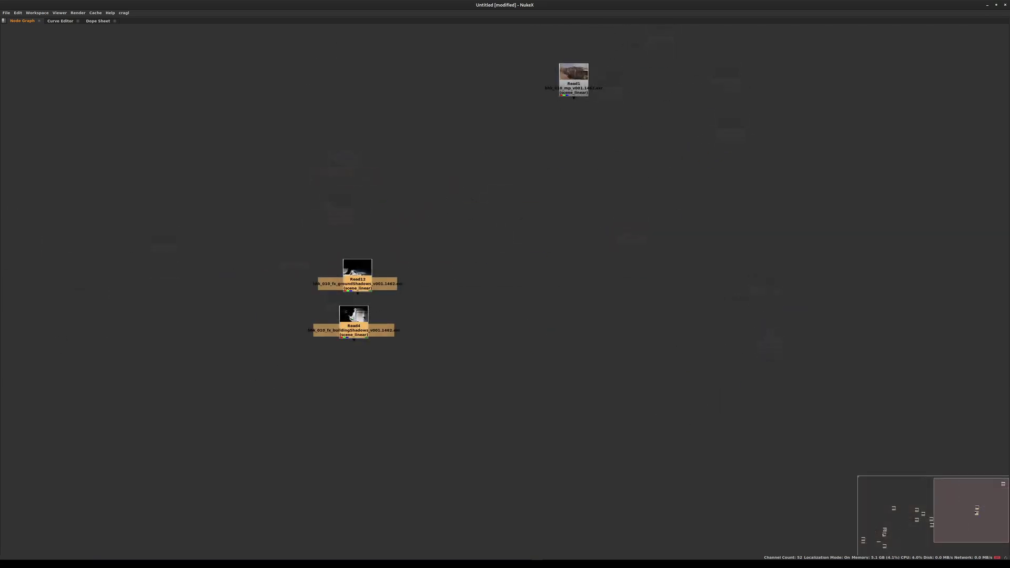
{"action": "left_click_drag", "start_coordinate": [282, 221], "coordinate": [448, 369]}
{"action": "left_click_drag", "start_coordinate": [574, 84], "coordinate": [575, 74]}
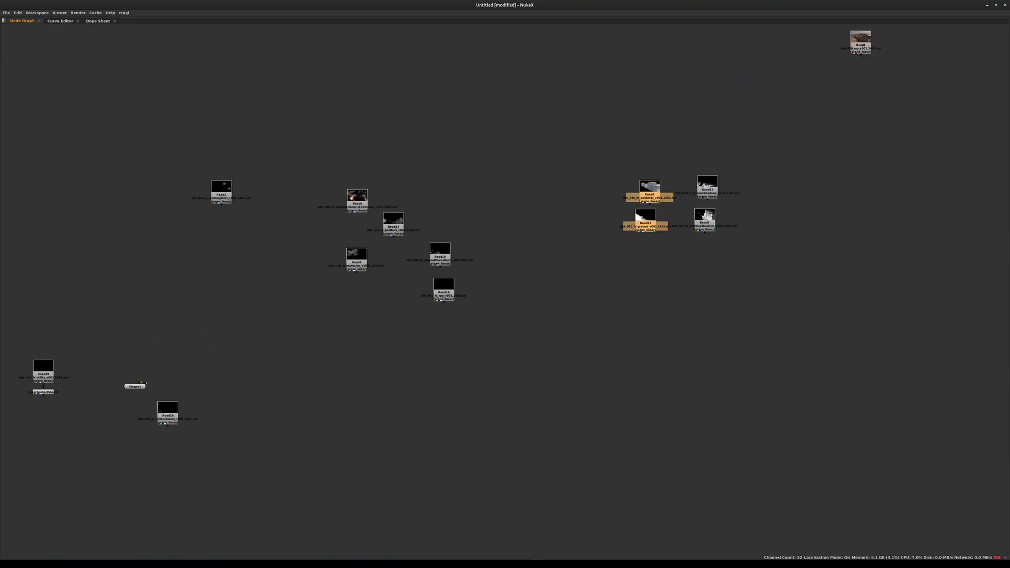
- View the ground render at frame 1462 with the buildings, ground and shadow Read nodes framed in the graph
{"action": "scroll", "coordinate": [641, 189], "scroll_direction": "up", "scroll_amount": 3}
{"action": "left_click", "coordinate": [649, 241]}
{"action": "key", "text": "1"}
{"action": "key", "text": "space"}
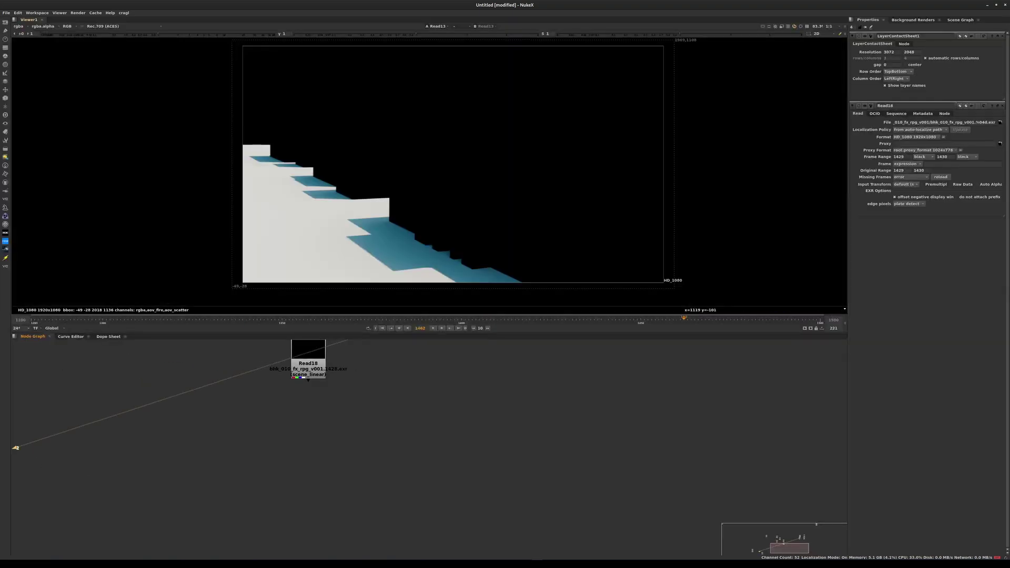
{"action": "left_click_drag", "start_coordinate": [16, 448], "coordinate": [107, 554]}
{"action": "left_click_drag", "start_coordinate": [425, 356], "coordinate": [500, 473]}
{"action": "key", "text": "m"}
{"action": "key", "text": "ctrl+z"}
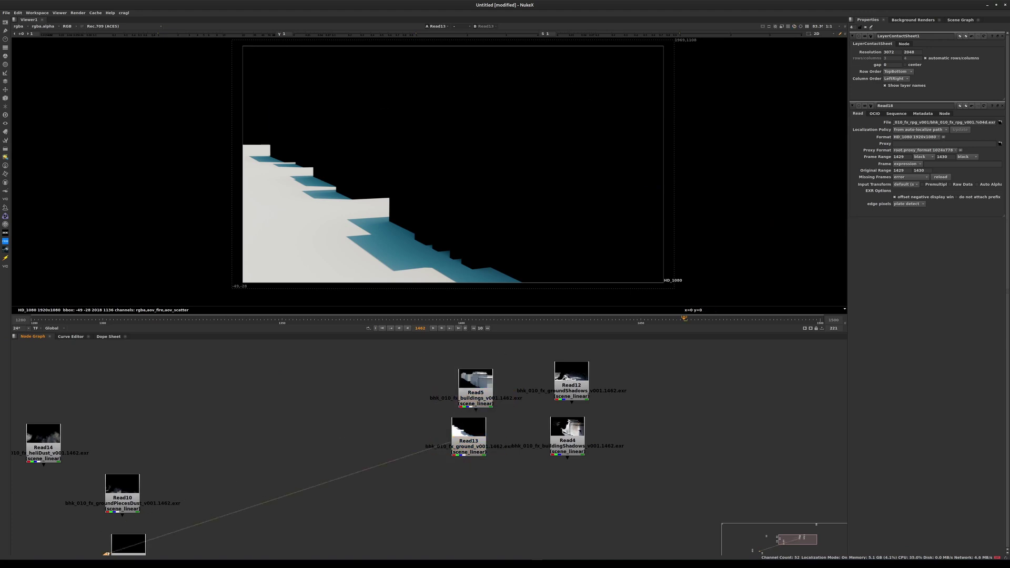
- View the buildings, groundShadows and buildingShadows renders in turn in the viewer
{"action": "left_click", "coordinate": [475, 394]}
{"action": "key", "text": "1"}
{"action": "left_click", "coordinate": [571, 387]}
{"action": "key", "text": "1"}
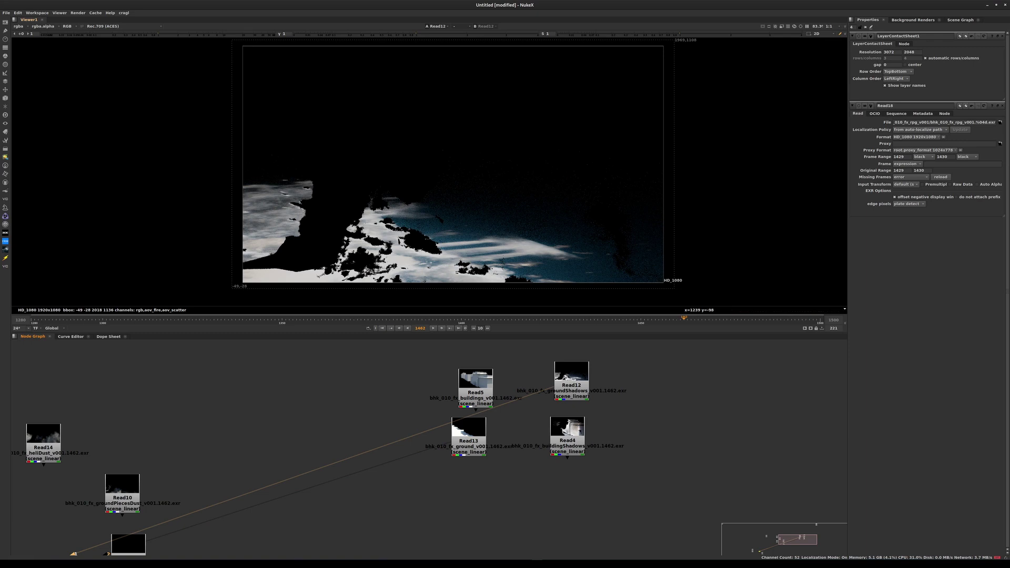
{"action": "left_click_drag", "start_coordinate": [545, 391], "coordinate": [568, 437]}
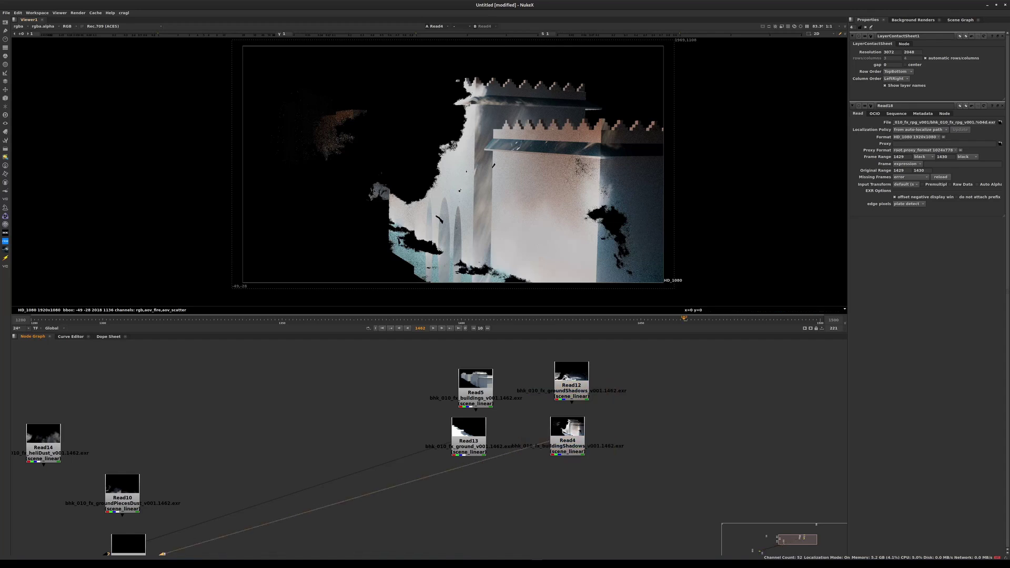
{"action": "left_click_drag", "start_coordinate": [547, 443], "coordinate": [571, 387]}
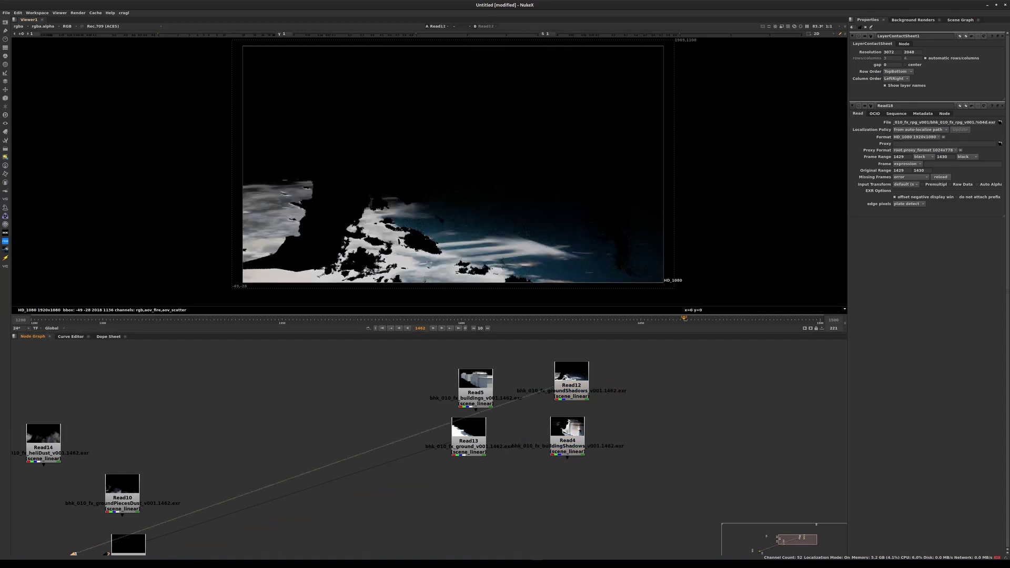
- Compare the buildings and ground renders against the groundShadows and buildingShadows passes, examining the ground shadows up close
{"action": "left_click", "coordinate": [476, 392]}
{"action": "key", "text": "1"}
{"action": "left_click", "coordinate": [469, 440]}
{"action": "key", "text": "1"}
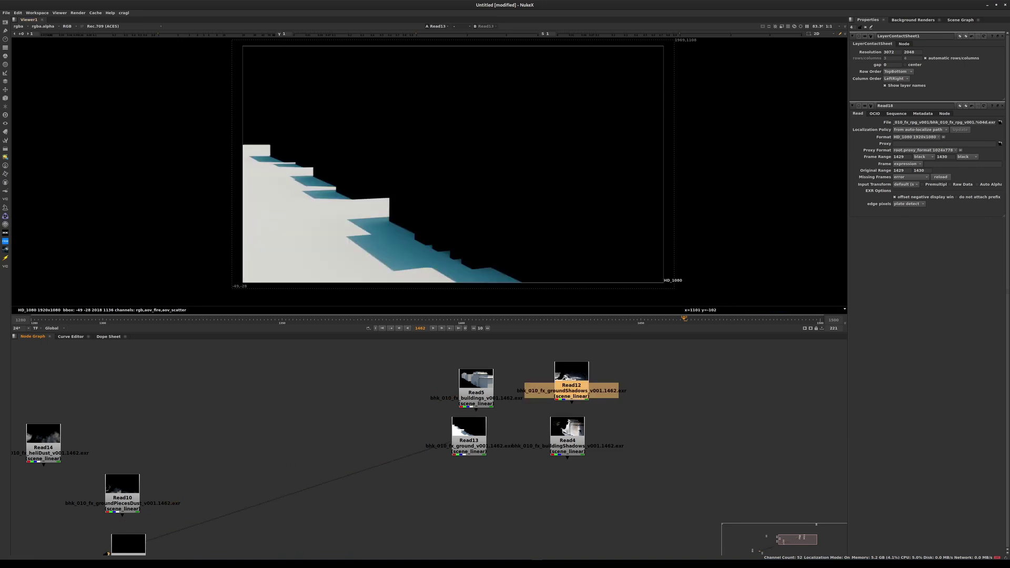
{"action": "key", "text": "1"}
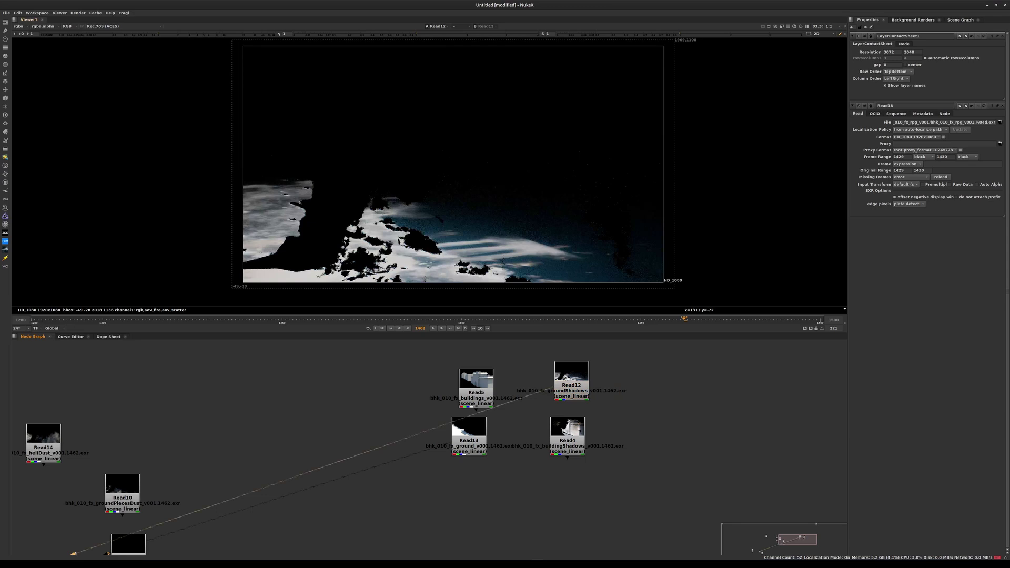
{"action": "scroll", "coordinate": [493, 250], "scroll_direction": "up", "scroll_amount": 3}
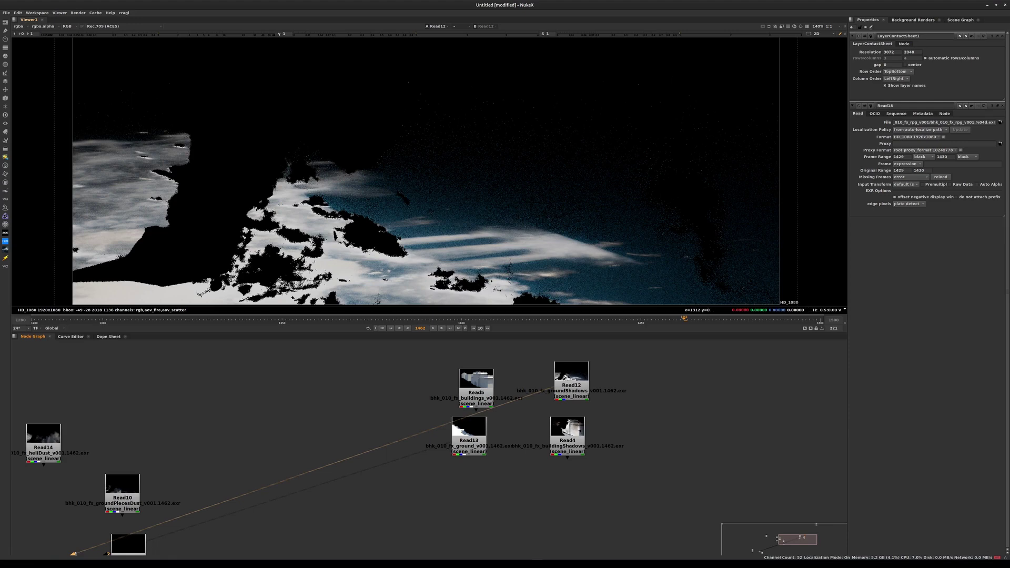
{"action": "scroll", "coordinate": [526, 304], "scroll_direction": "down", "scroll_amount": 3}
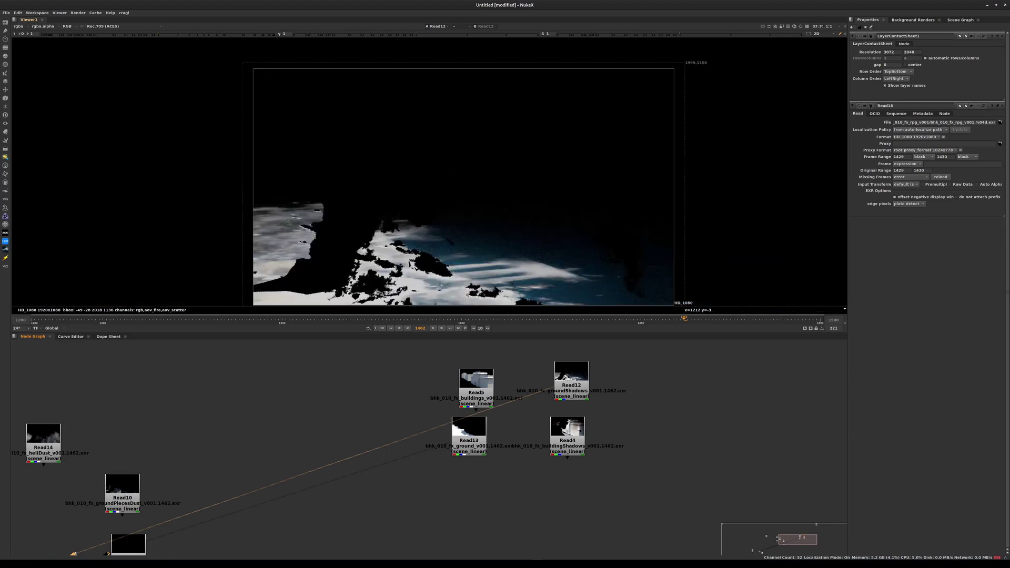
{"action": "key", "text": "1"}
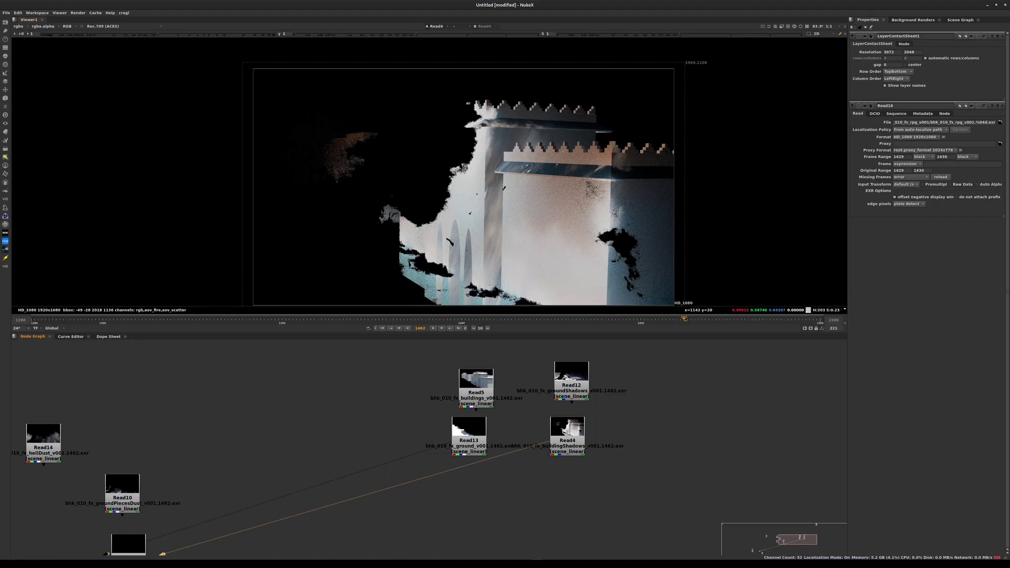
- Nudge the buildings and ground Read nodes together toward the shadow Reads, and scrub the heliDust render in the viewer
{"action": "key", "text": "space"}
{"action": "middle_click_drag", "start_coordinate": [378, 331], "coordinate": [542, 147]}
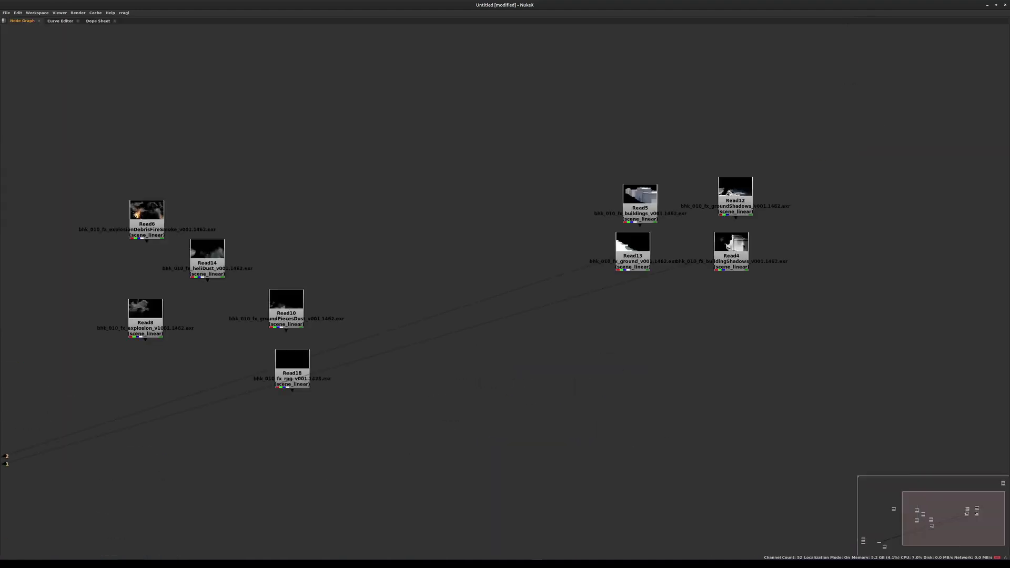
{"action": "left_click_drag", "start_coordinate": [542, 147], "coordinate": [673, 291]}
{"action": "left_click_drag", "start_coordinate": [640, 208], "coordinate": [643, 207]}
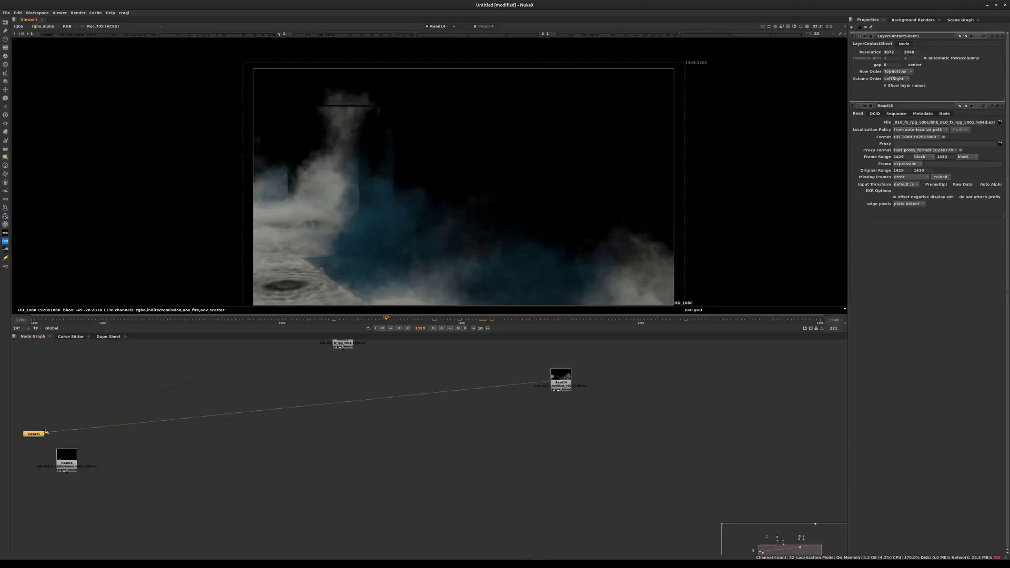
{"action": "mouse_move", "coordinate": [390, 319]}
{"action": "left_mouse_down"}
{"action": "mouse_move", "coordinate": [413, 319]}
{"action": "mouse_move", "coordinate": [394, 319]}
{"action": "left_mouse_up"}
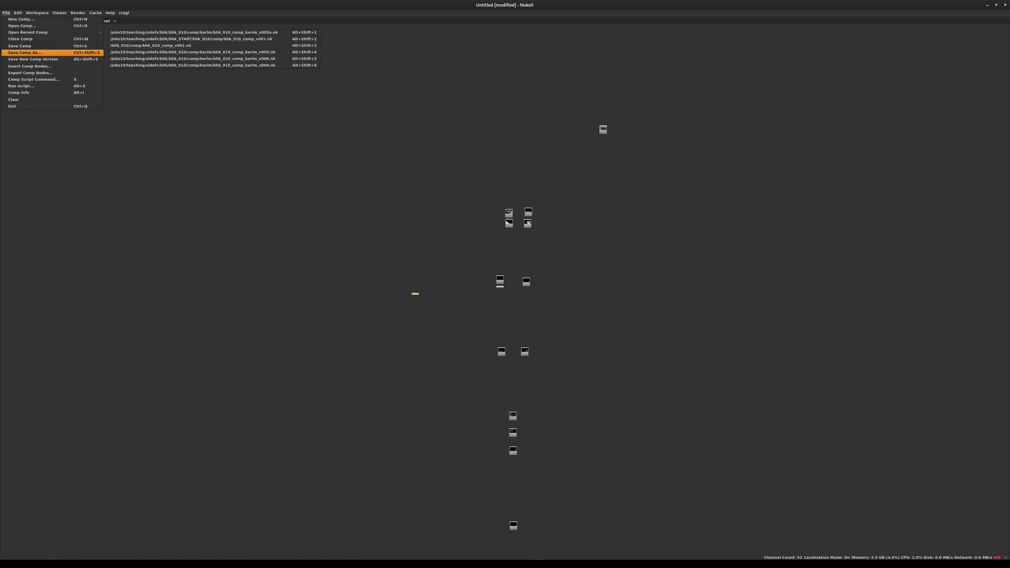
- Start saving the comp as a new script in the comp folder of bhk_010
{"action": "left_click", "coordinate": [51, 53]}
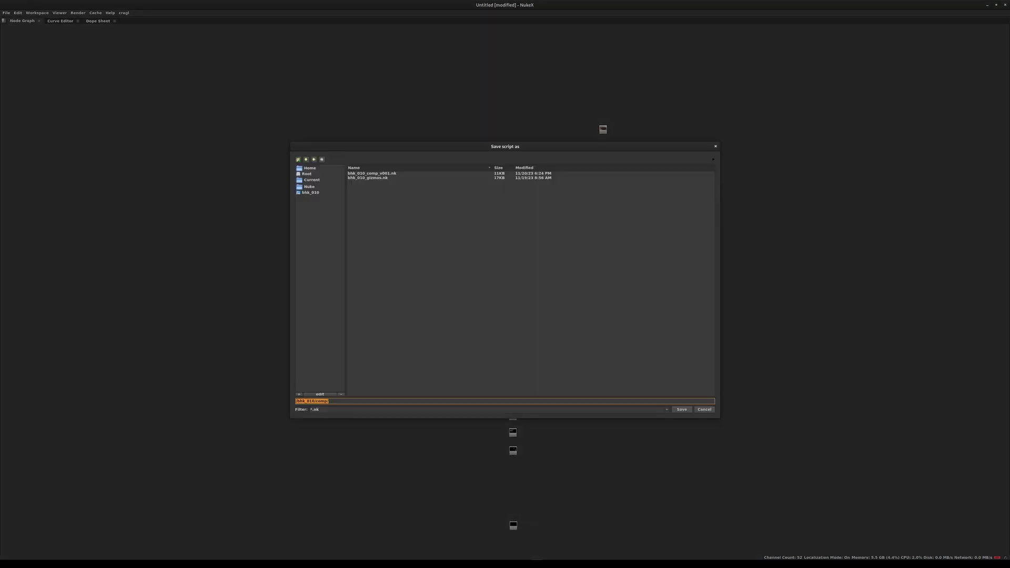
{"action": "left_click", "coordinate": [320, 192]}
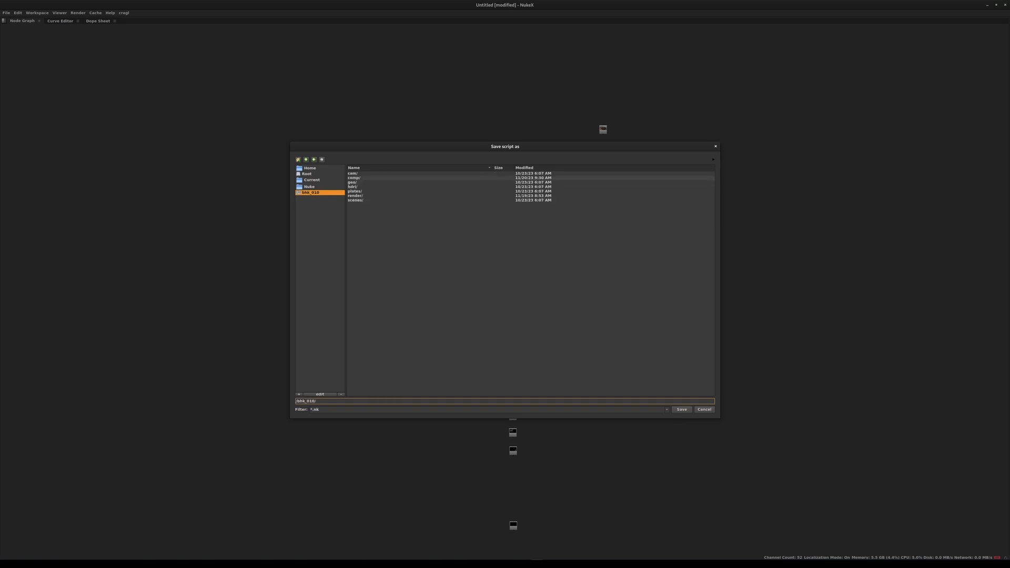
{"action": "double_click", "coordinate": [353, 178]}
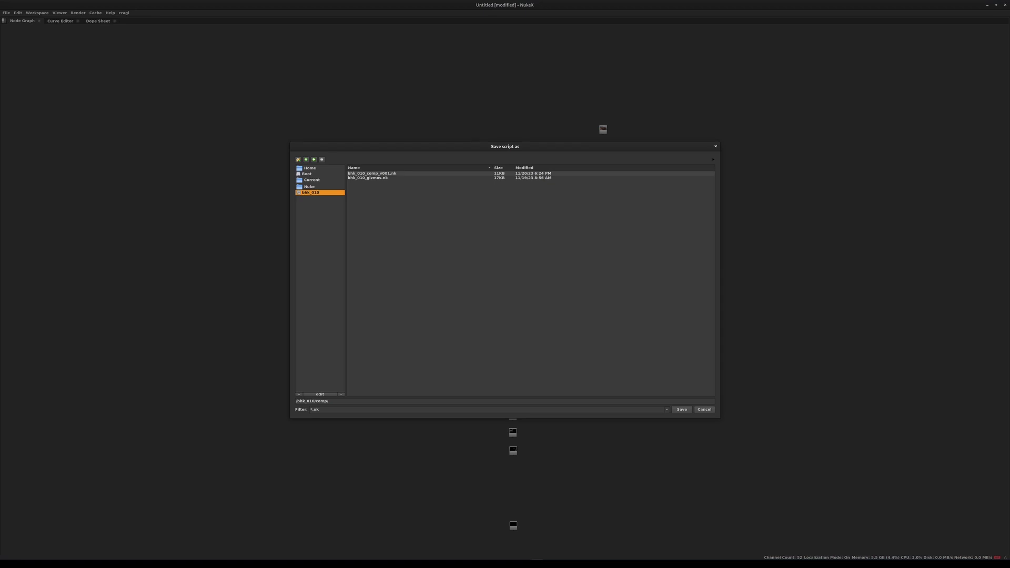
- Base the script's file name on bhk_010_comp_v001.nk, inserting the artist's name and an underscore before the version number
{"action": "left_click", "coordinate": [329, 401]}
{"action": "key", "text": "Tab"}
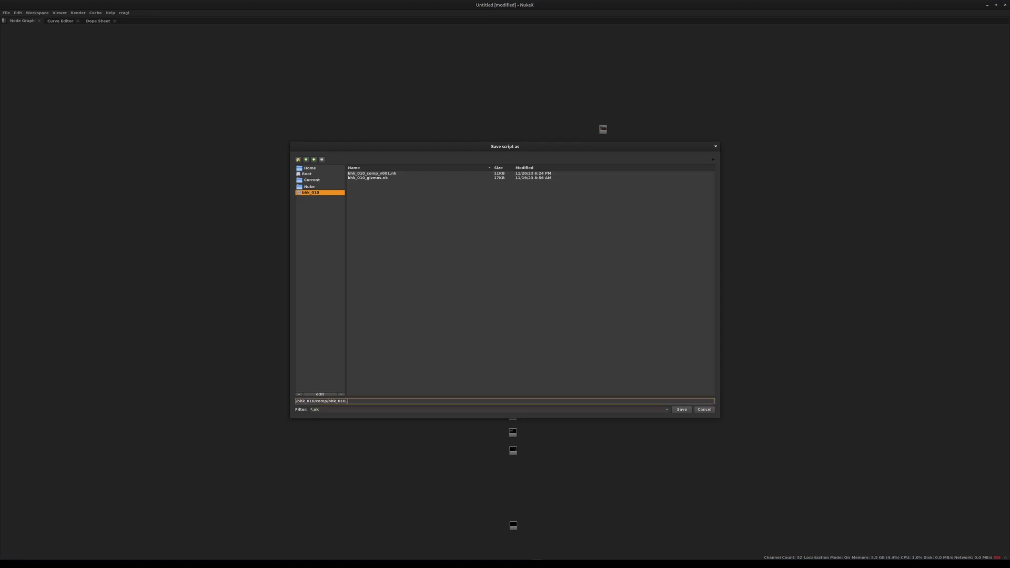
{"action": "left_click", "coordinate": [378, 173]}
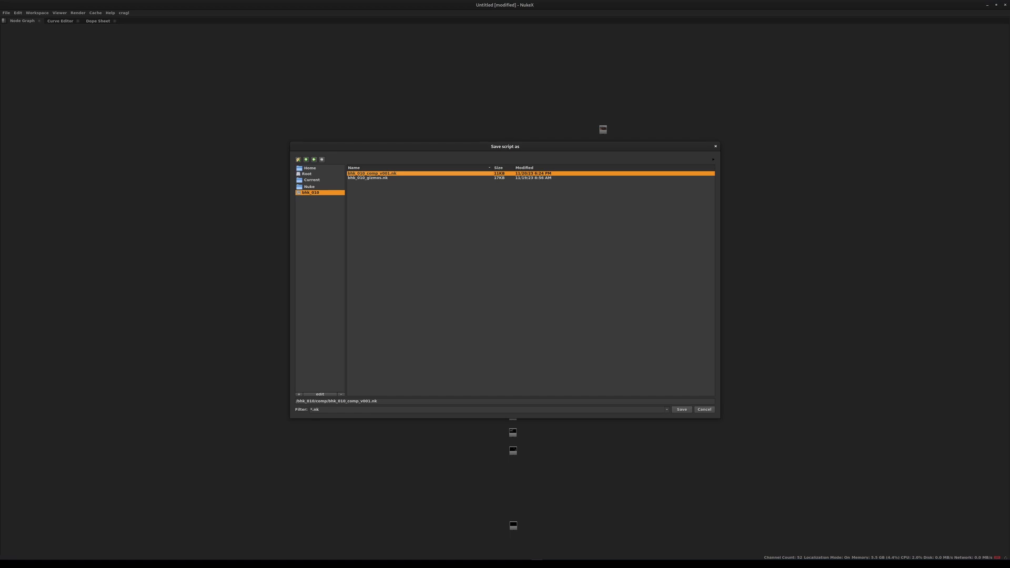
{"action": "left_click", "coordinate": [377, 401]}
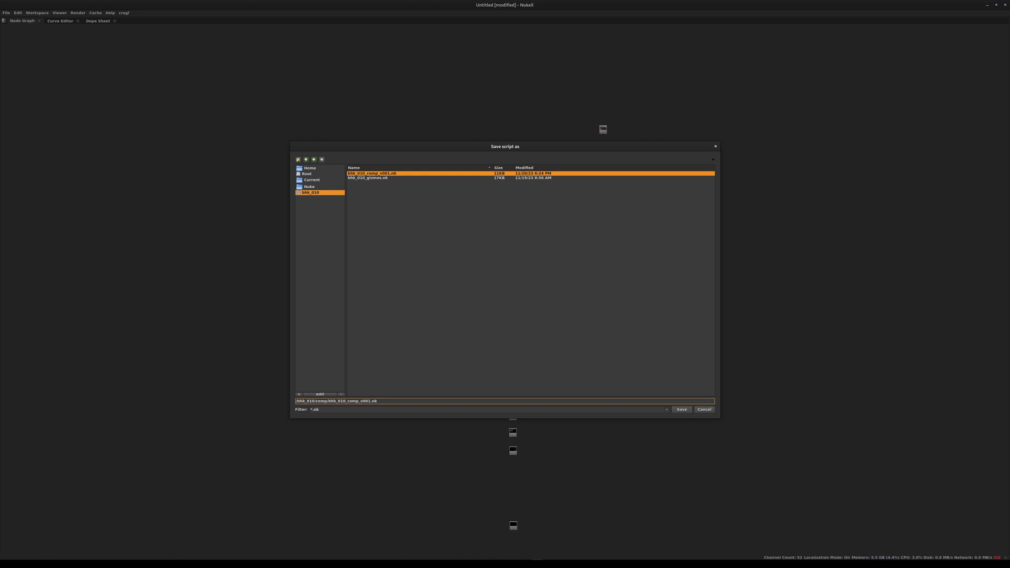
{"action": "type", "text": "karim_"}
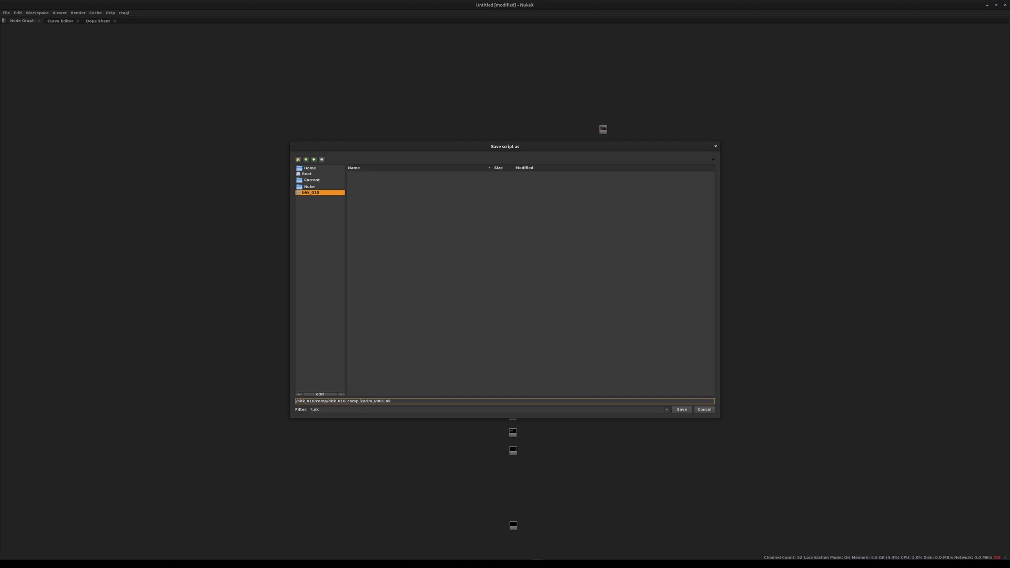
- Highlight the individual parts of the new script's file name, ending with the version number v001
{"action": "key", "text": "ctrl+shift+Left"}
{"action": "left_click_drag", "start_coordinate": [347, 401], "coordinate": [353, 401]}
{"action": "left_click", "coordinate": [359, 401]}
{"action": "left_click_drag", "start_coordinate": [360, 401], "coordinate": [369, 401]}
{"action": "left_click_drag", "start_coordinate": [374, 401], "coordinate": [382, 401]}
{"action": "left_click", "coordinate": [384, 401]}
{"action": "left_click_drag", "start_coordinate": [387, 401], "coordinate": [374, 401]}
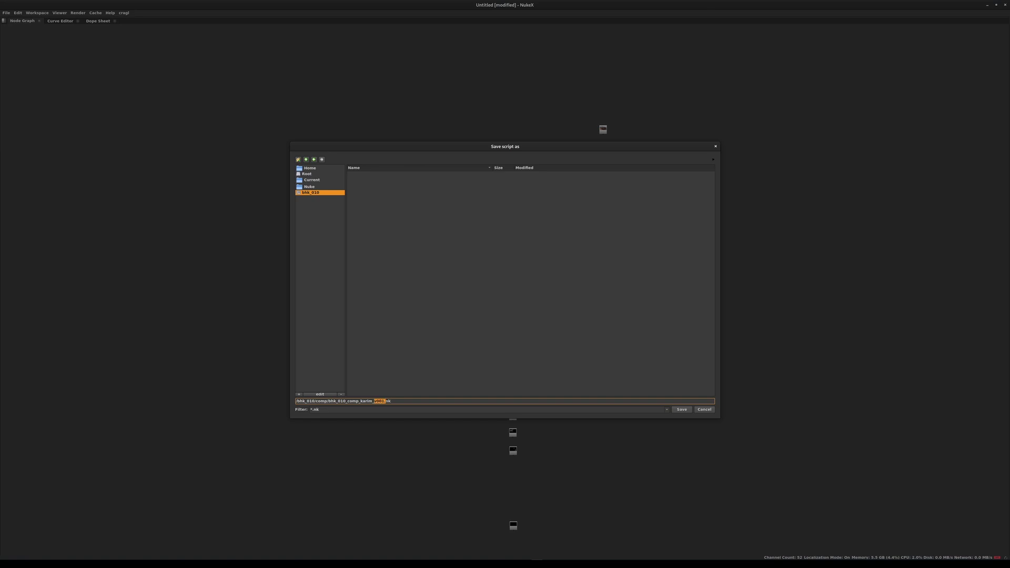